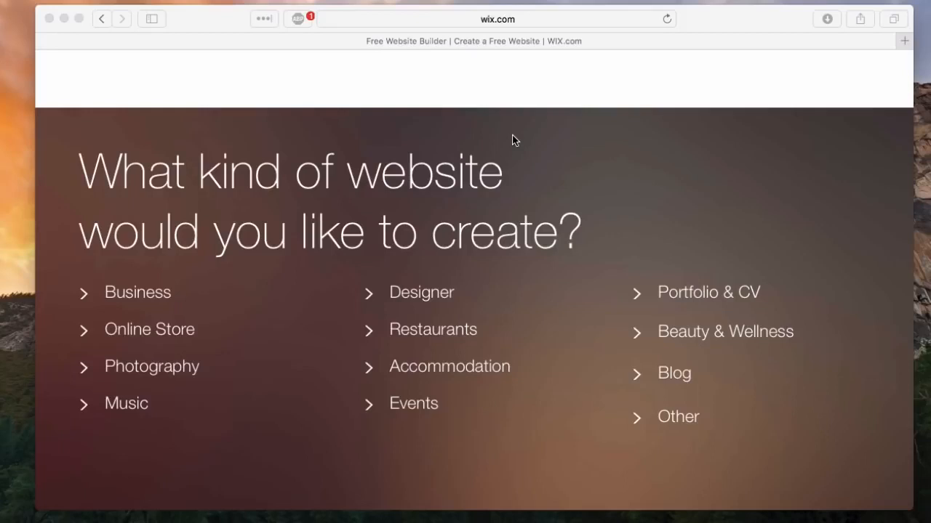
# Explore the website categories, including the Business, Online Store, Accommodation and Restaurants subcategories, and open the Blog category
pyautogui.scroll(-1, 513, 140)
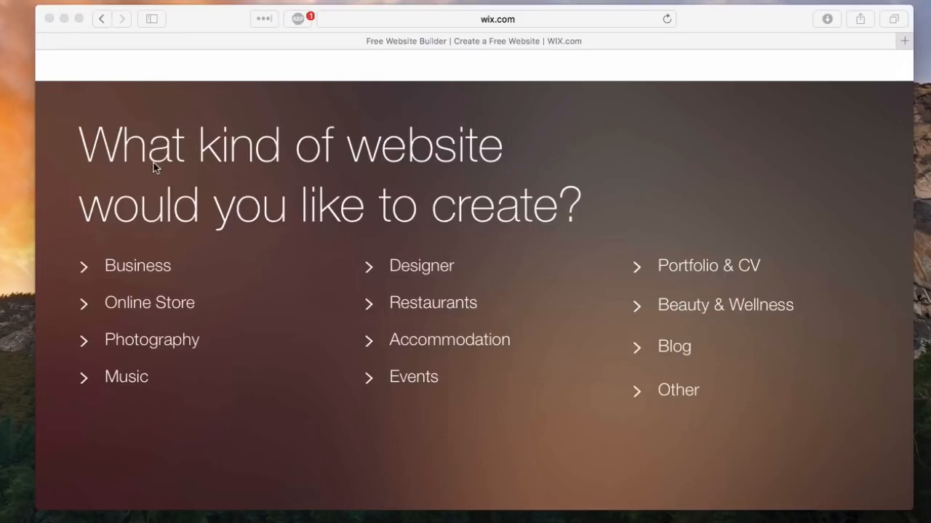
pyautogui.click(134, 276)
pyautogui.click(154, 417)
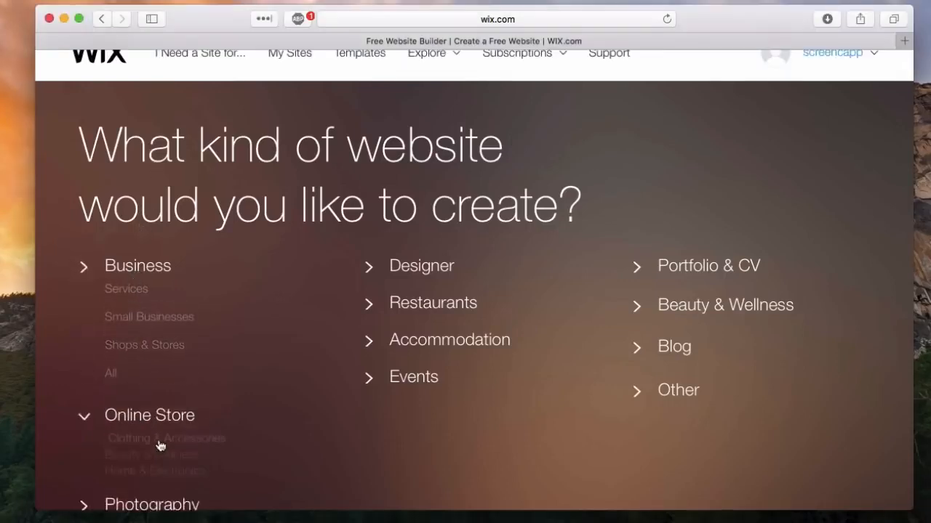
pyautogui.click(186, 514)
pyautogui.click(368, 344)
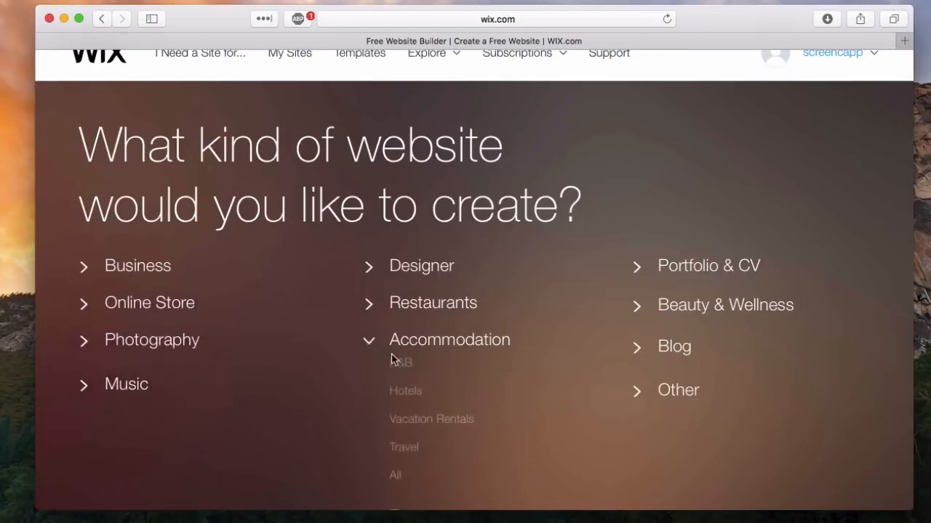
pyautogui.click(465, 303)
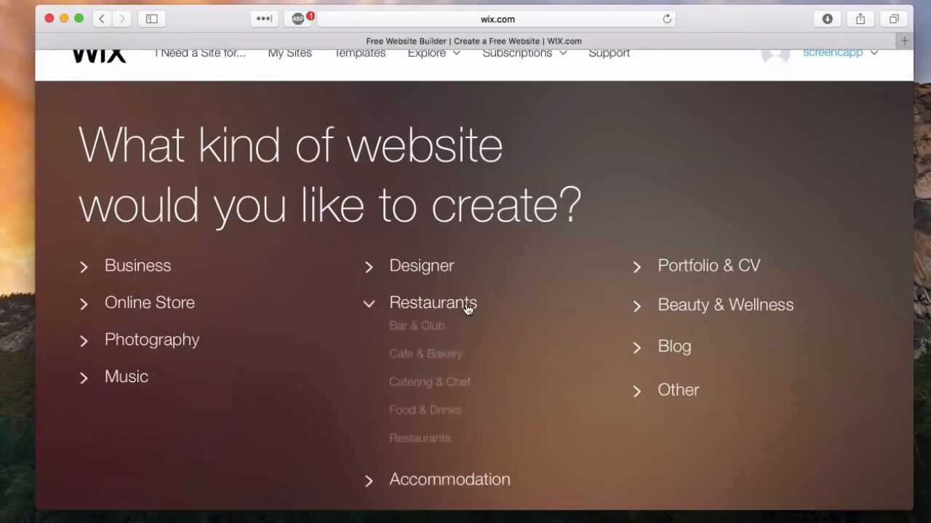
pyautogui.click(672, 349)
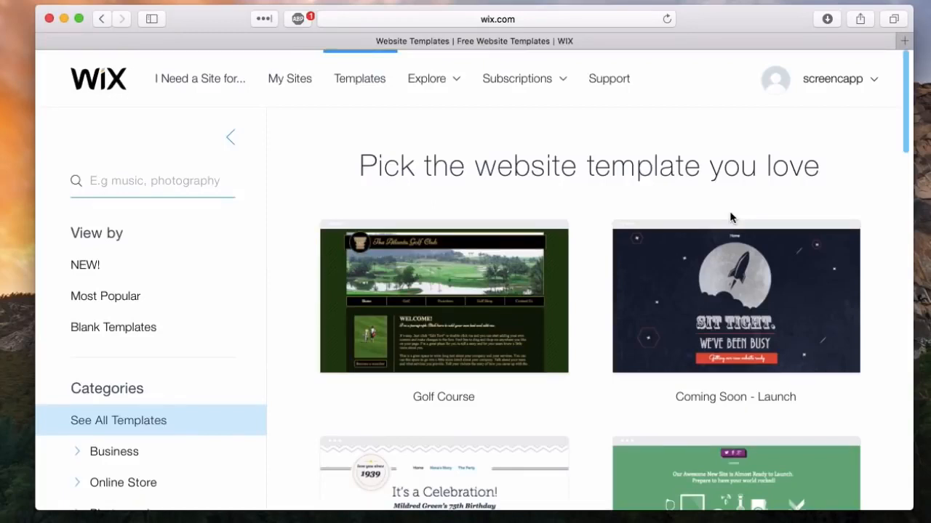
# Look through the template gallery, its category list and the options offered for the Golf Course template
pyautogui.scroll(-5, 131, 363)
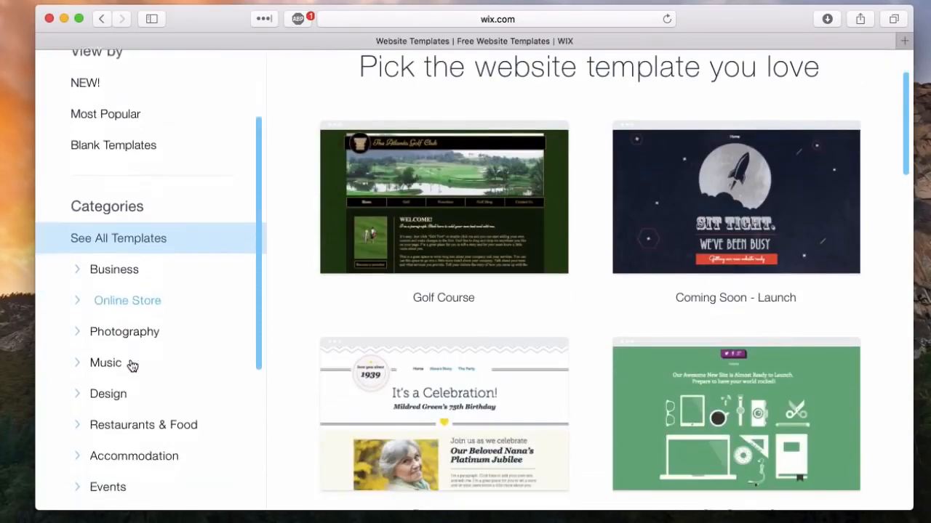
pyautogui.scroll(-5, 680, 294)
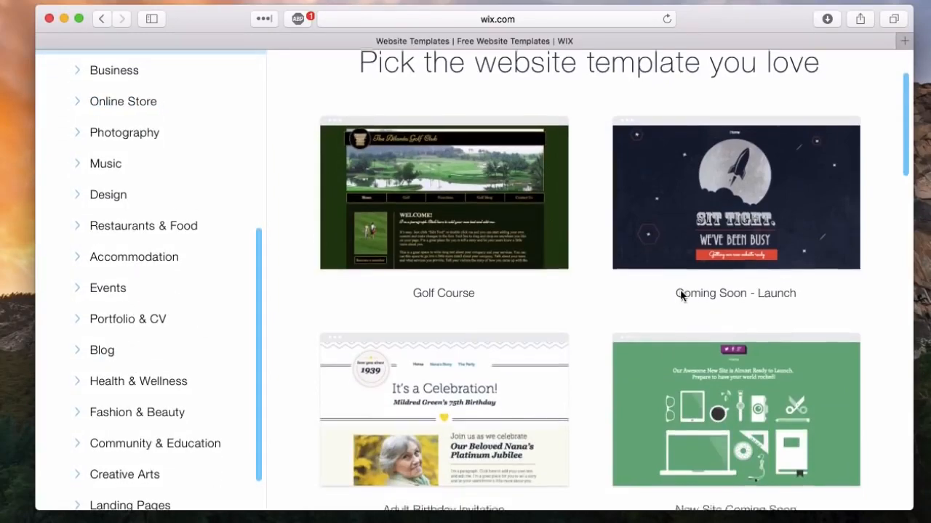
pyautogui.scroll(-5, 681, 293)
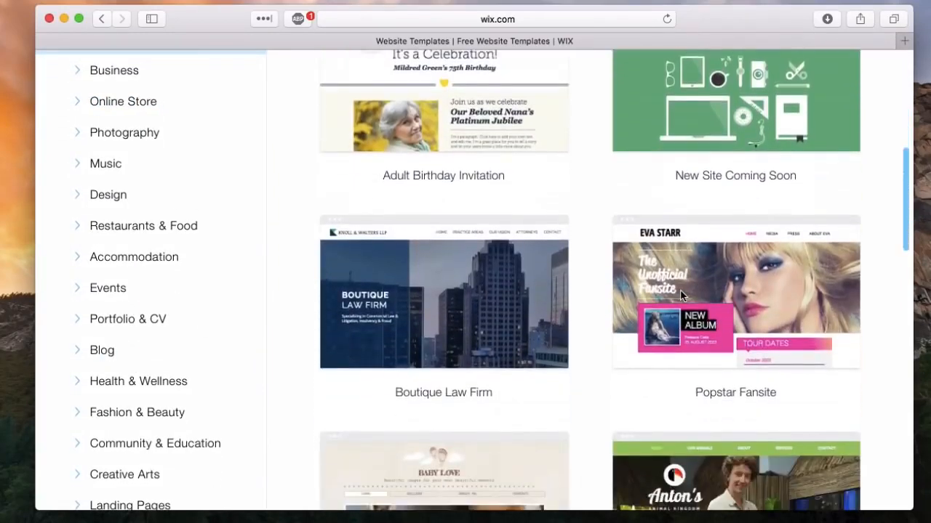
pyautogui.scroll(10, 682, 295)
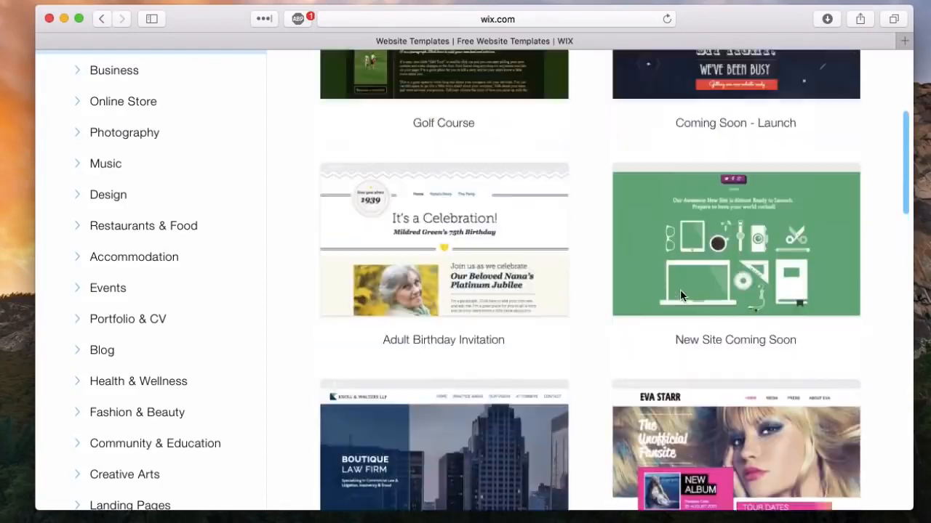
pyautogui.scroll(1, 682, 294)
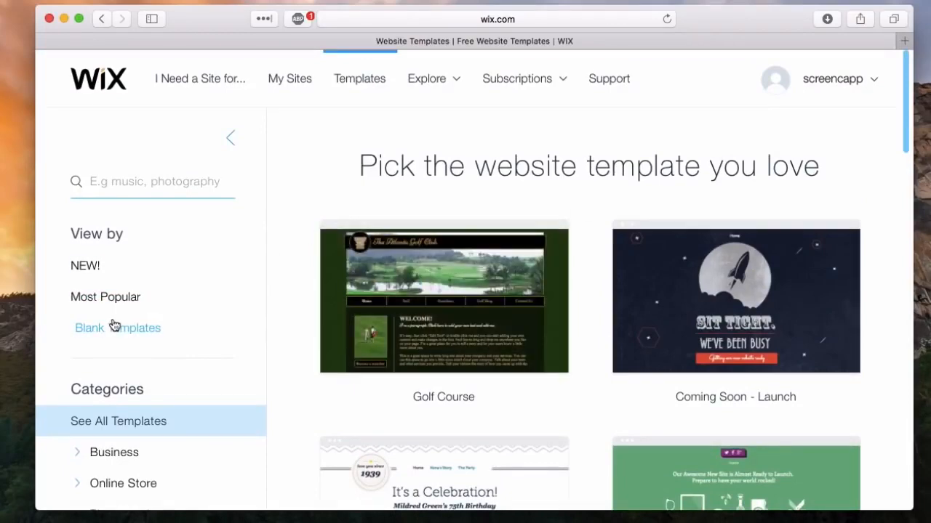
pyautogui.moveTo(509, 249)
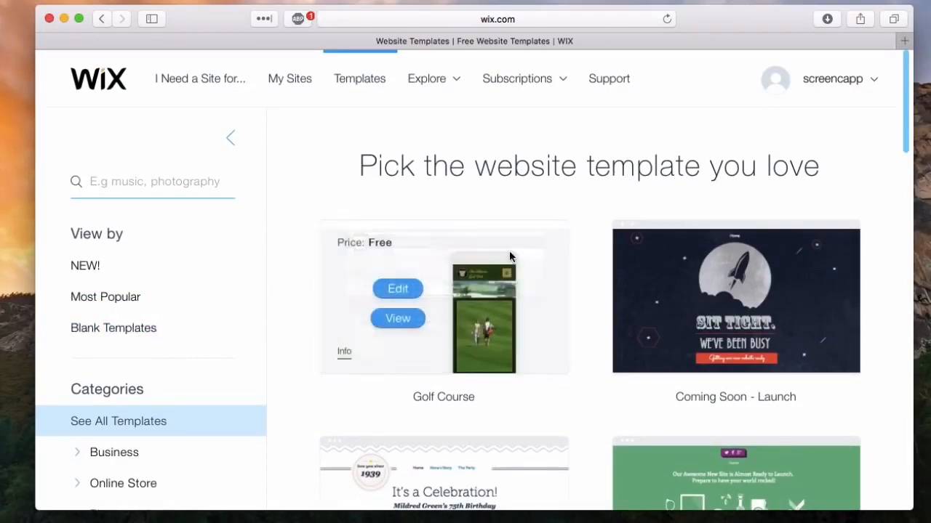
# Find the Start from Scratch design among the blank templates and open it for editing
pyautogui.scroll(-5, 507, 247)
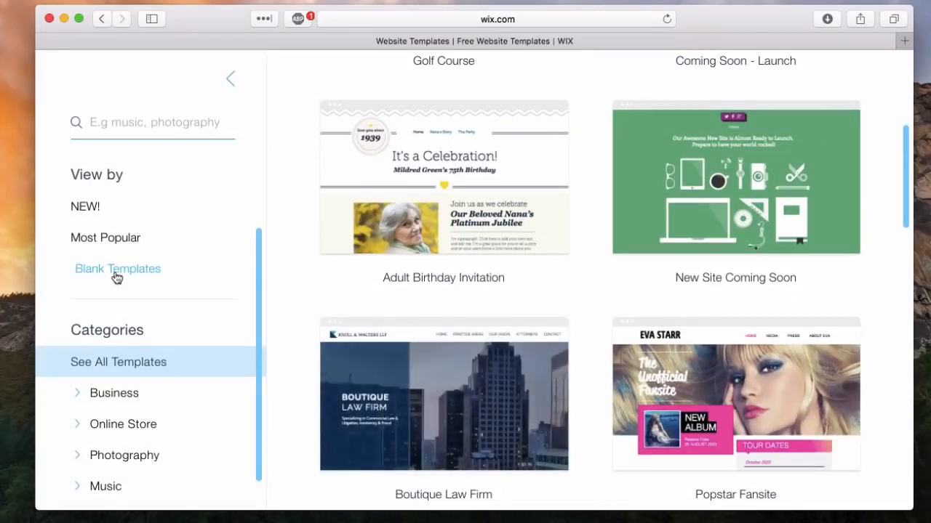
pyautogui.click(116, 270)
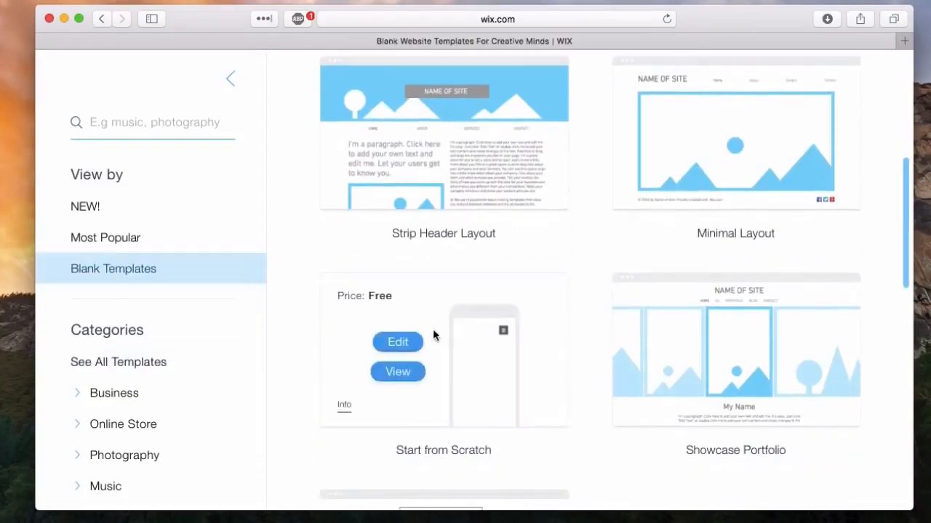
pyautogui.click(400, 342)
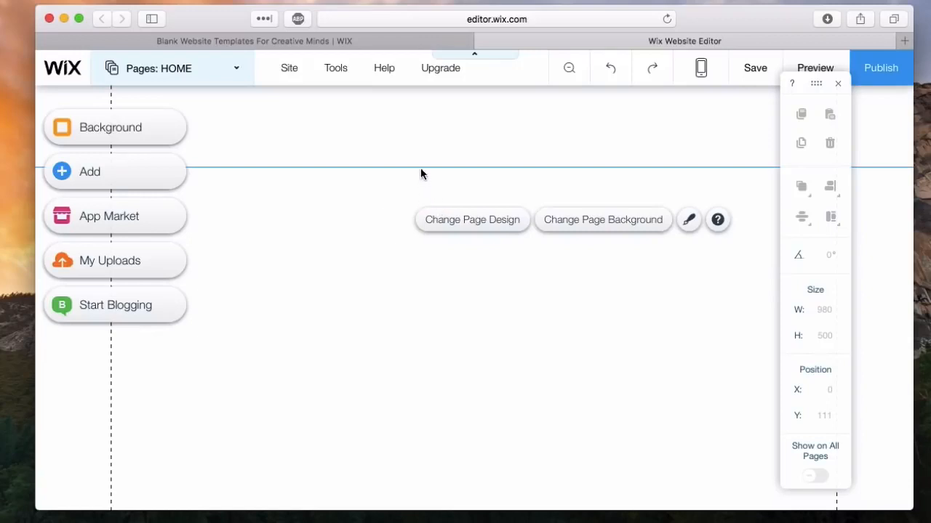
# Add a new page to the site and name it About
pyautogui.click(224, 79)
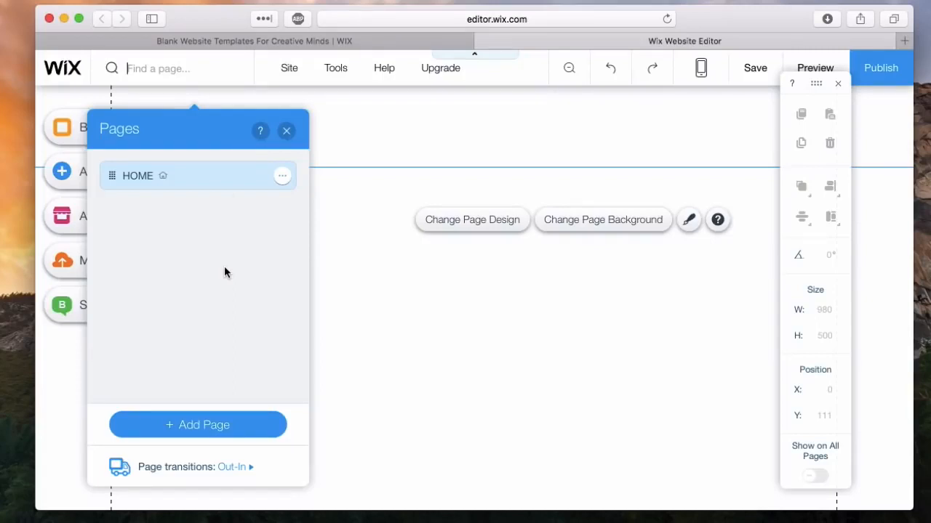
pyautogui.click(229, 424)
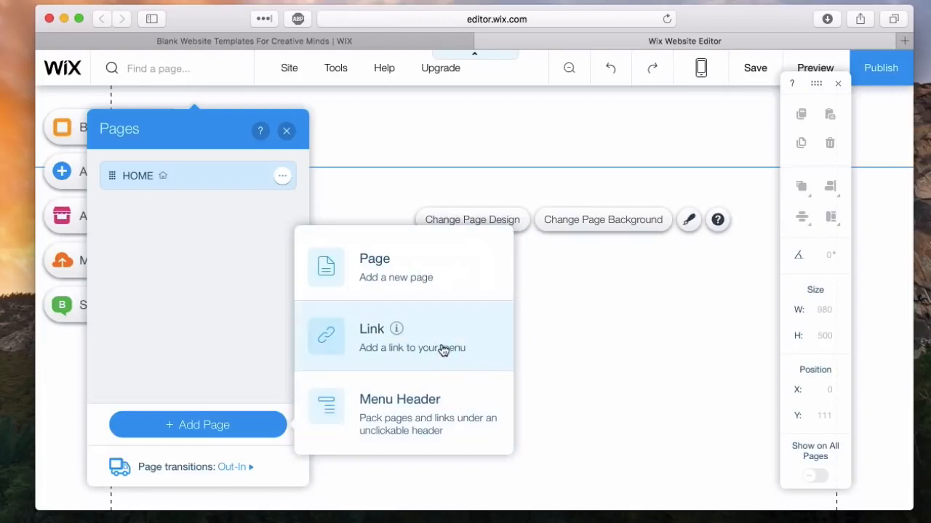
pyautogui.click(369, 267)
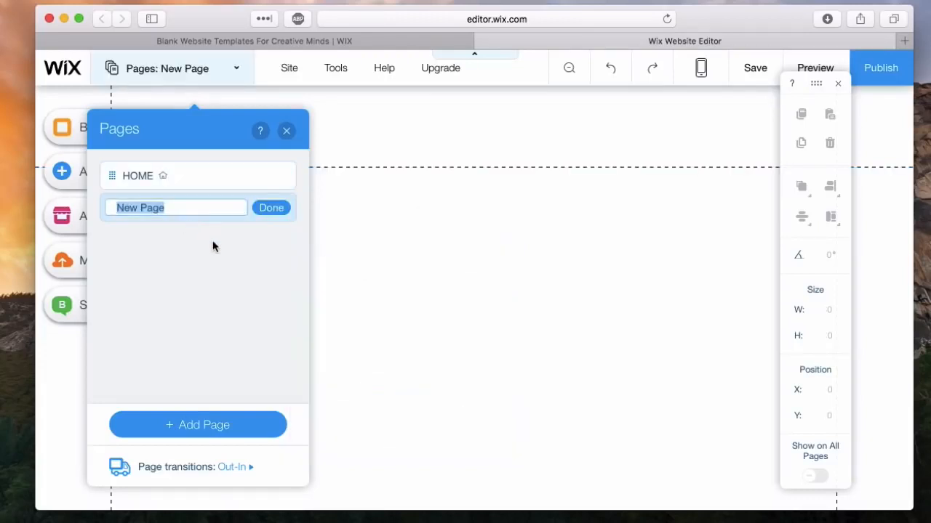
pyautogui.write('About')
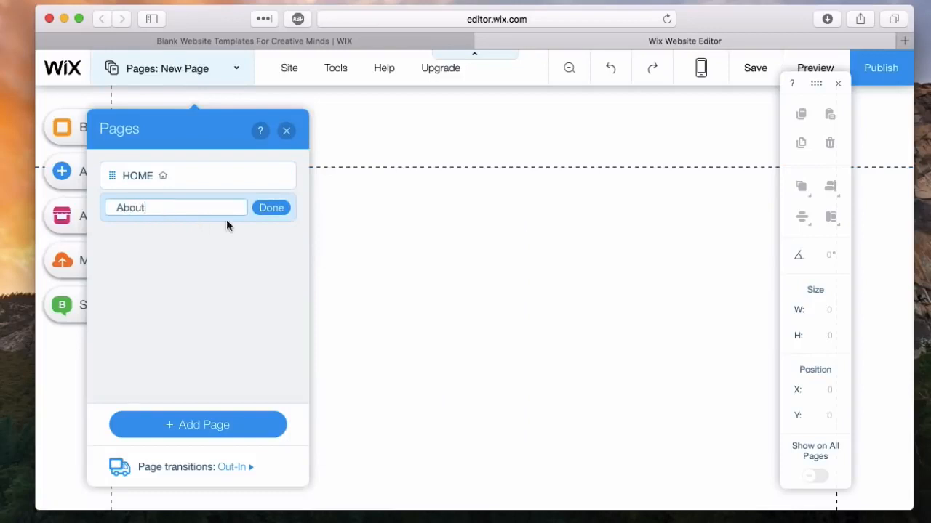
pyautogui.click(279, 210)
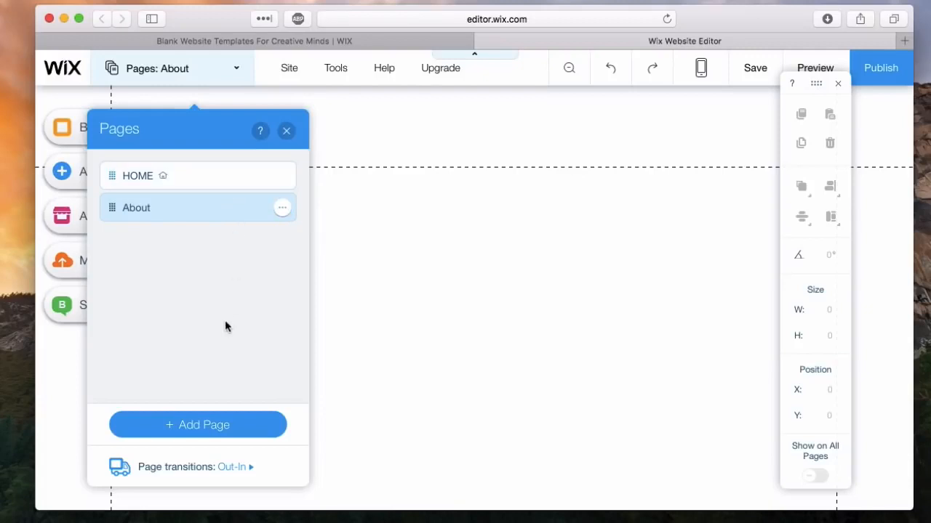
# Switch between the HOME and About pages, delete the About page and close the page list
pyautogui.click(205, 180)
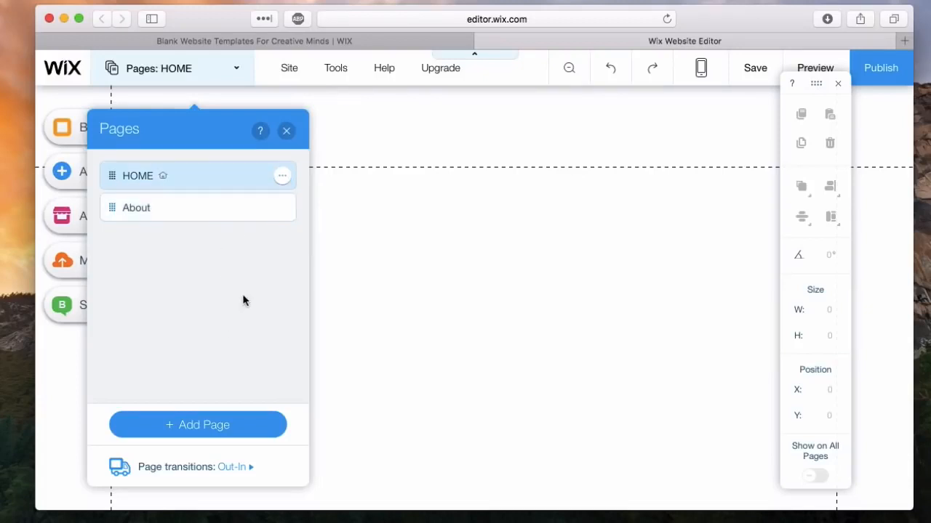
pyautogui.click(225, 206)
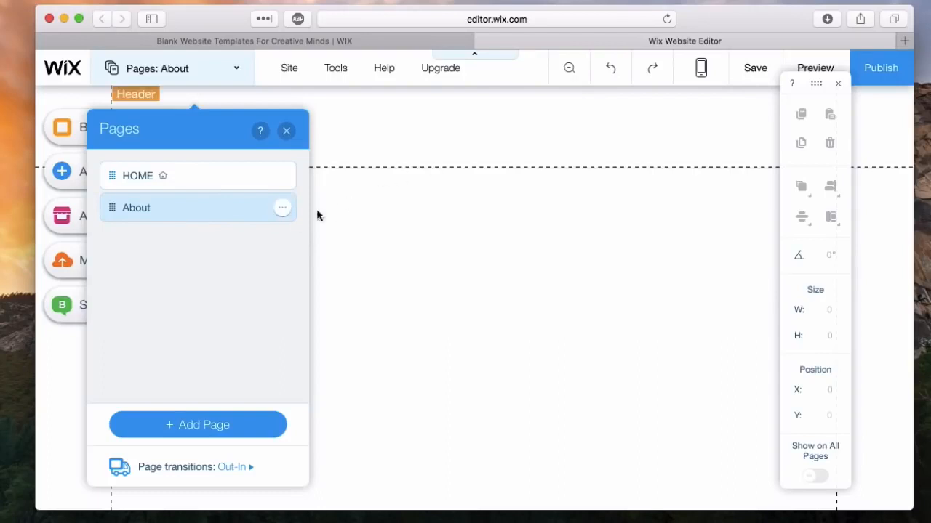
pyautogui.click(283, 210)
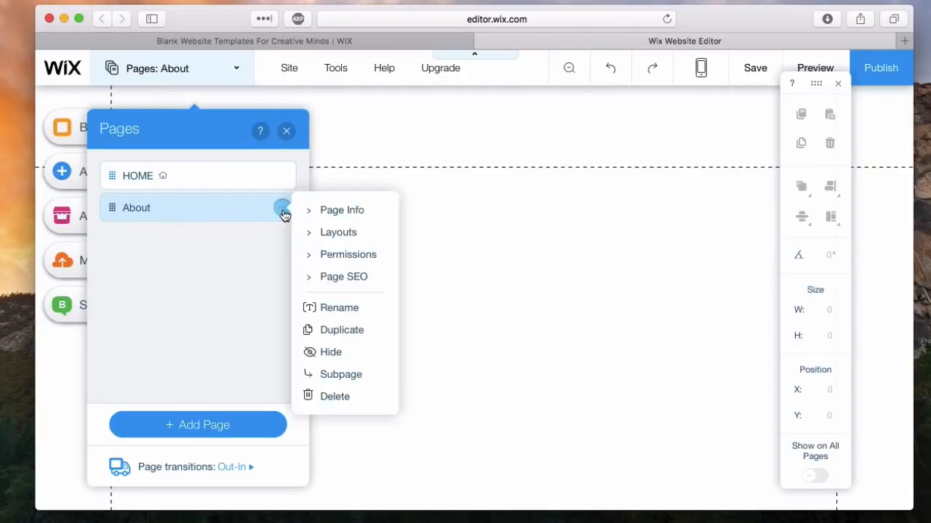
pyautogui.click(328, 397)
pyautogui.click(625, 348)
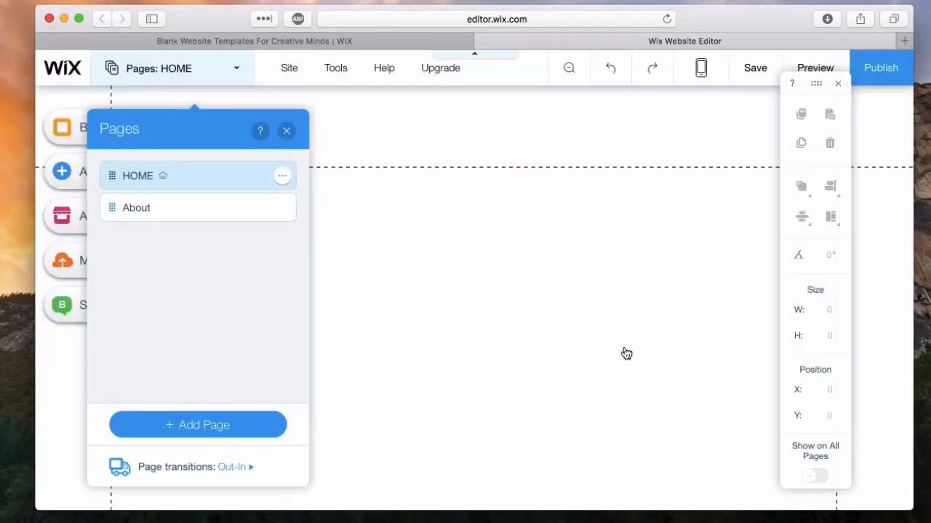
pyautogui.click(293, 93)
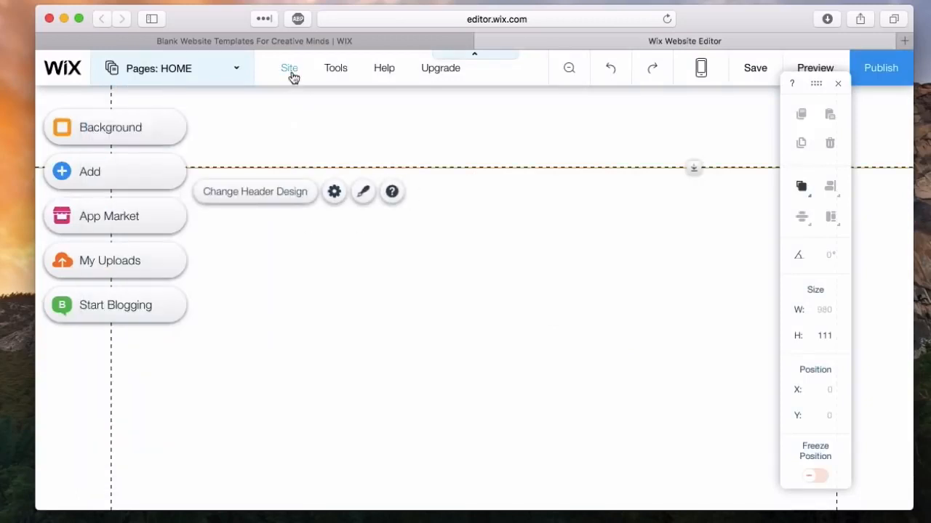
# Review the commands offered under Site, Tools, Help and Upgrade
pyautogui.click(291, 73)
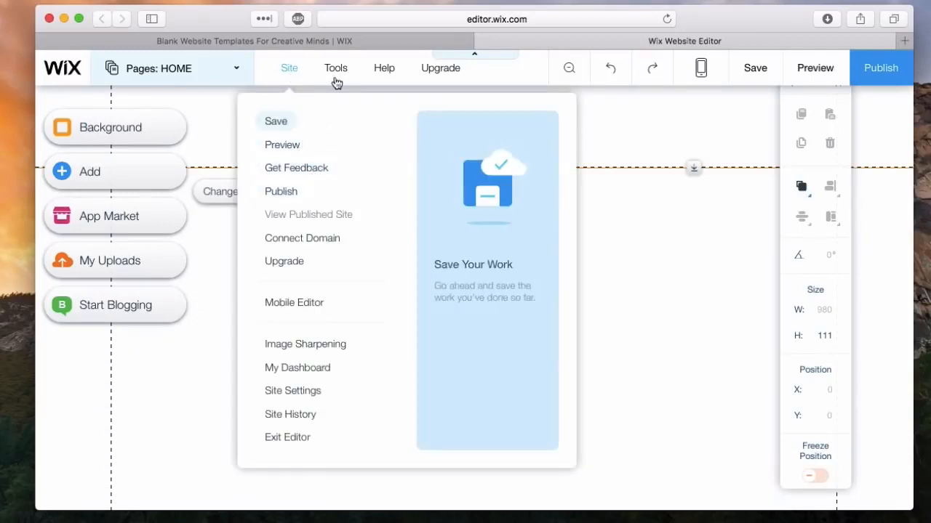
pyautogui.moveTo(337, 82)
pyautogui.moveTo(379, 82)
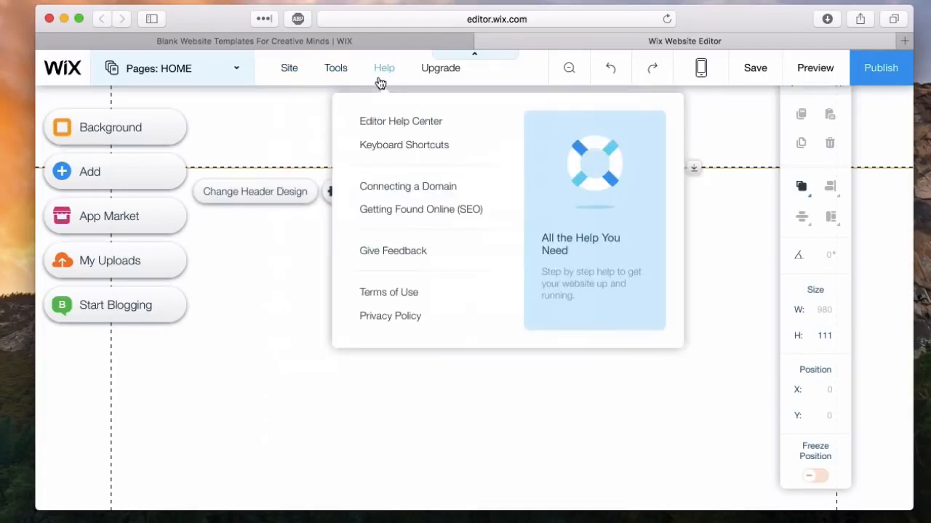
pyautogui.moveTo(429, 84)
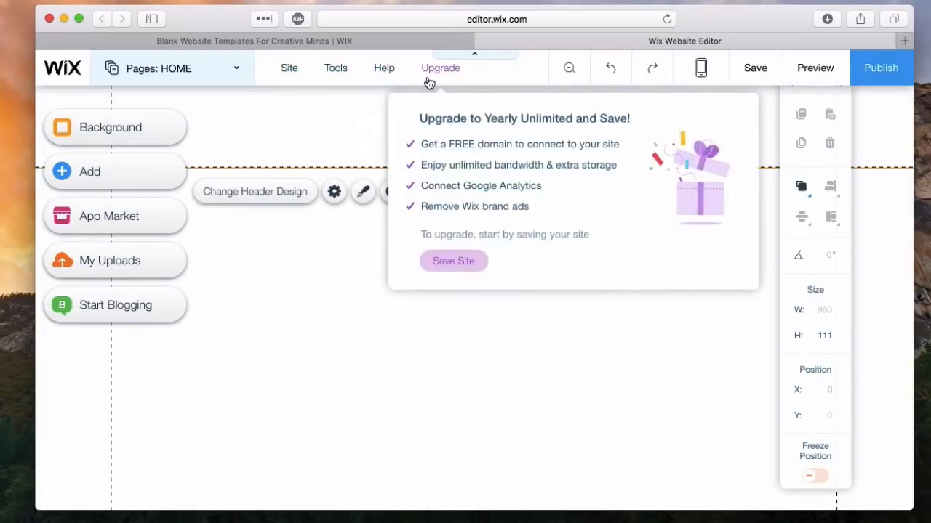
# Inspect the HOME page zoomed out and in the mobile view, returning to the desktop view
pyautogui.click(569, 77)
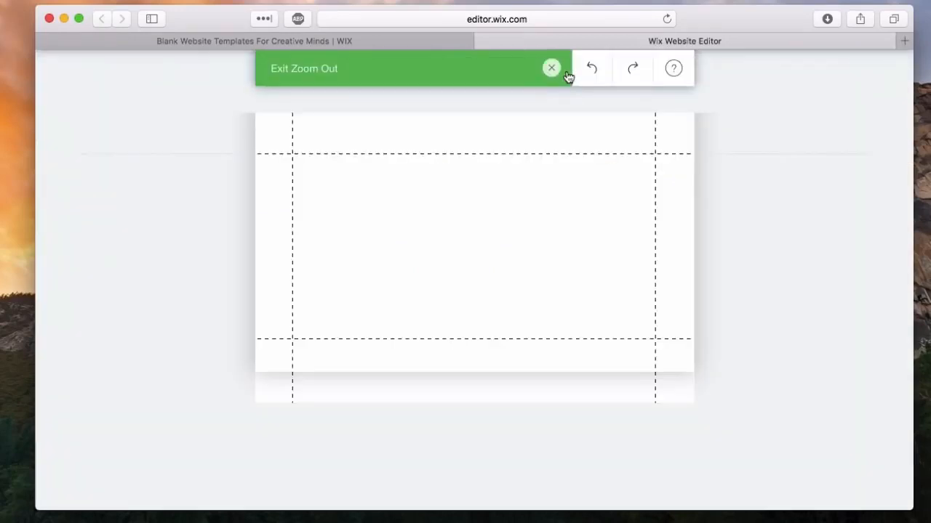
pyautogui.click(551, 72)
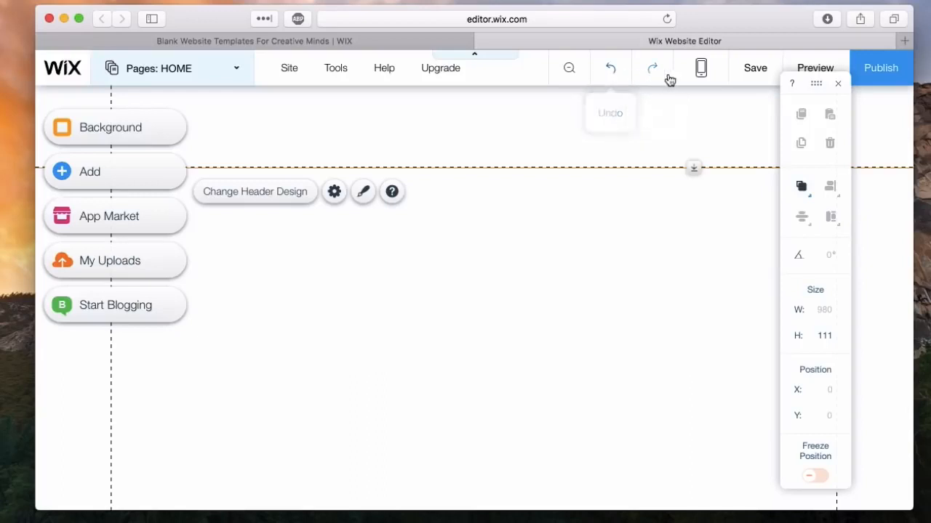
pyautogui.click(702, 73)
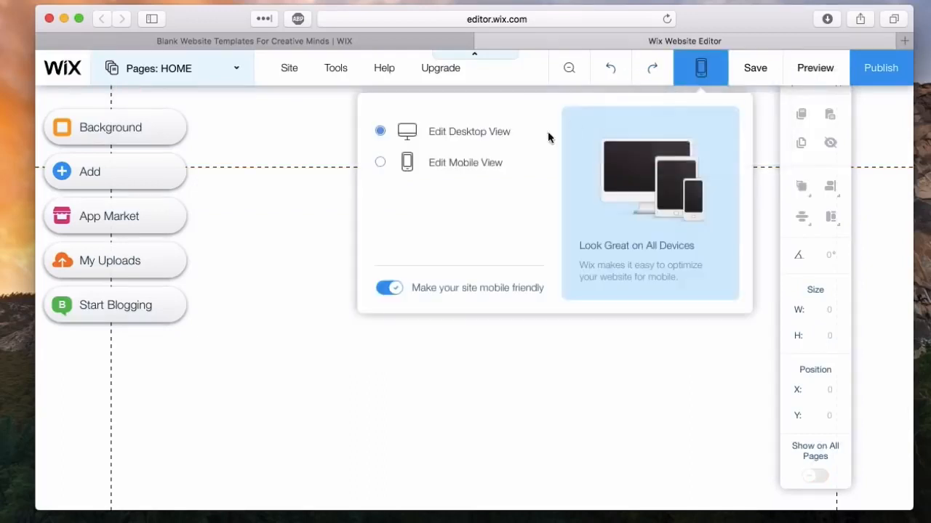
pyautogui.click(492, 161)
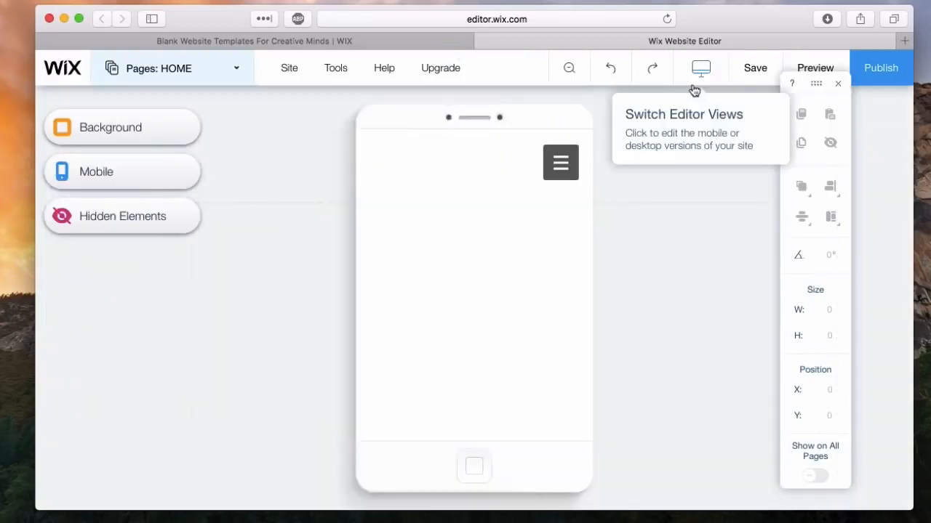
pyautogui.click(697, 72)
pyautogui.click(495, 136)
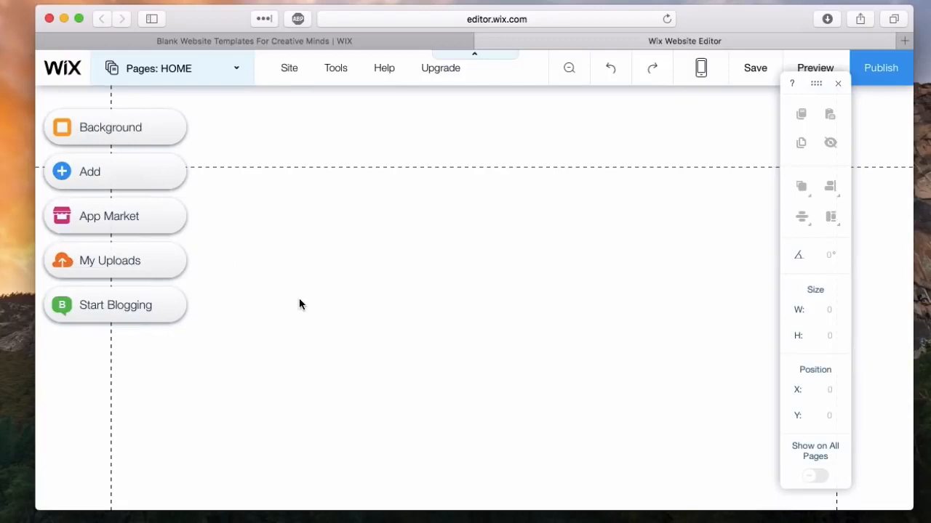
# Move the floating element toolbar aside and review the Background, Add, App Market, My Uploads and Start Blogging tools
pyautogui.moveTo(817, 89); pyautogui.dragTo(841, 134)
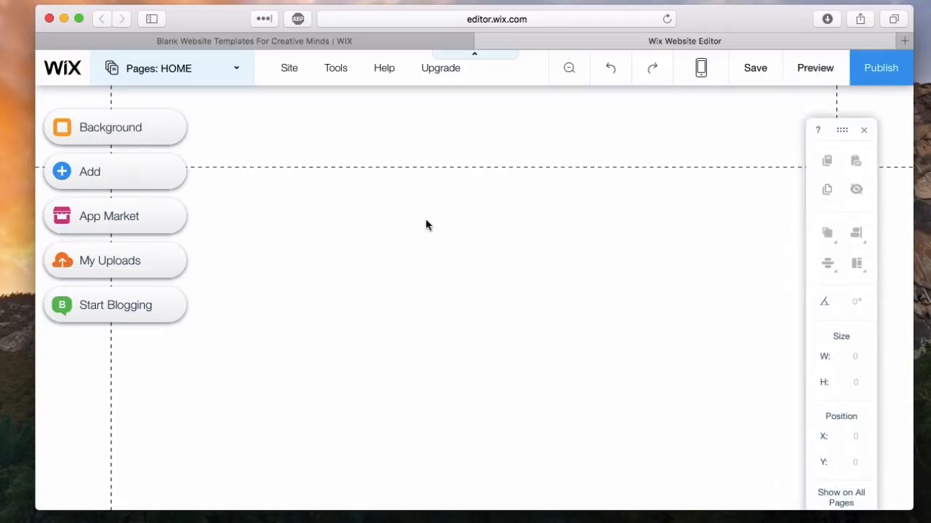
pyautogui.click(82, 130)
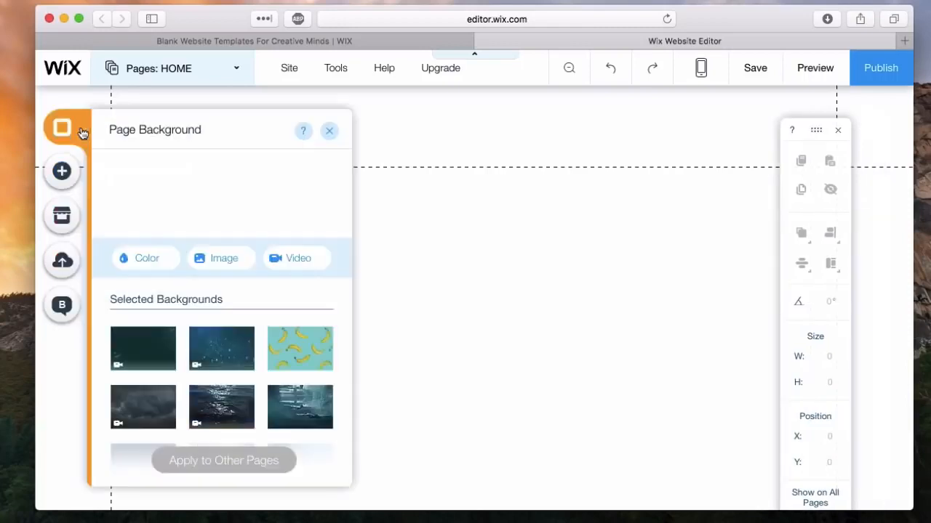
pyautogui.click(59, 171)
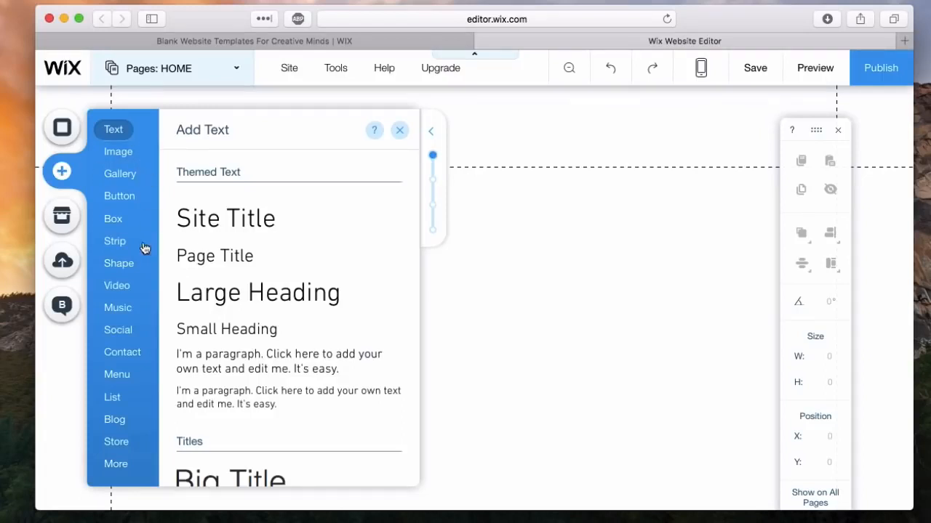
pyautogui.click(64, 213)
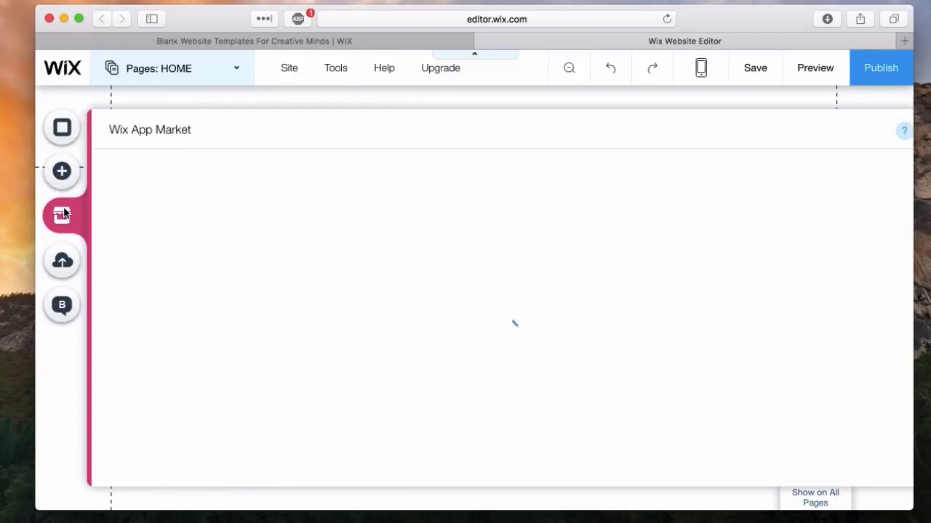
pyautogui.scroll(-5, 368, 309)
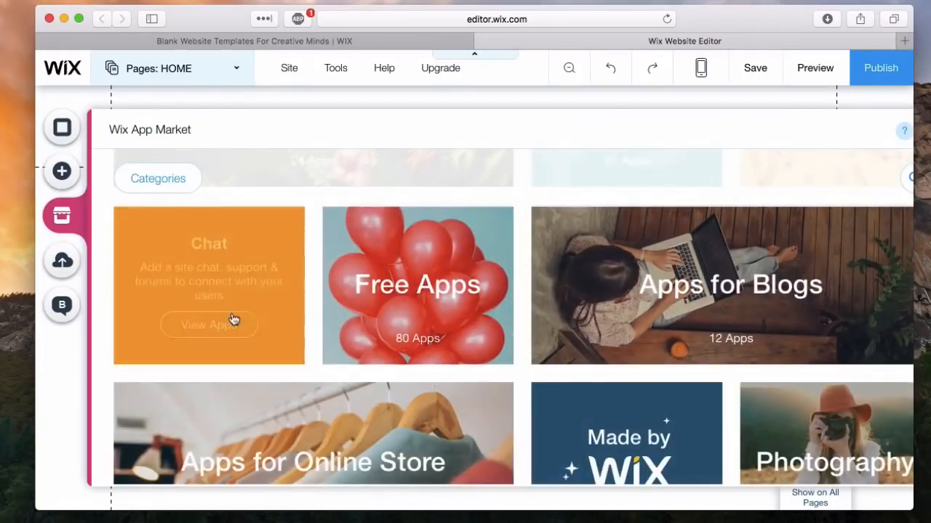
pyautogui.click(62, 262)
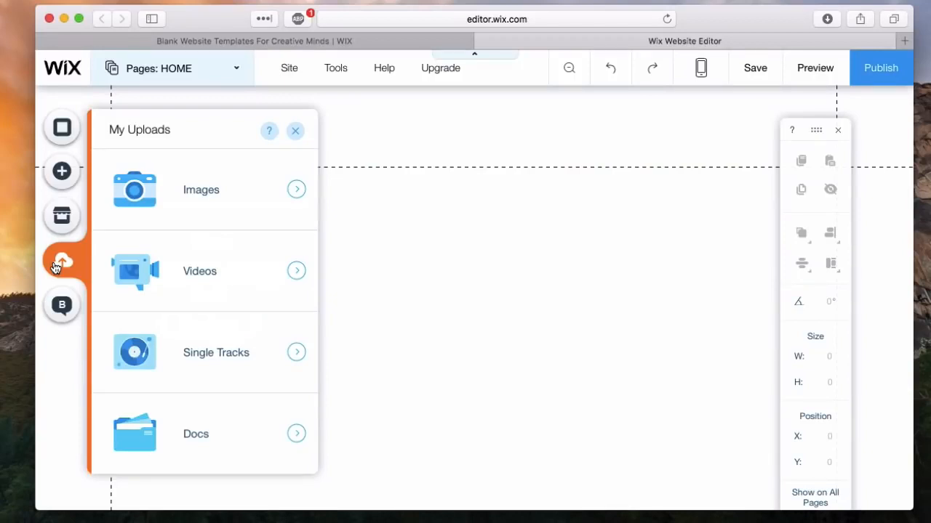
pyautogui.click(62, 304)
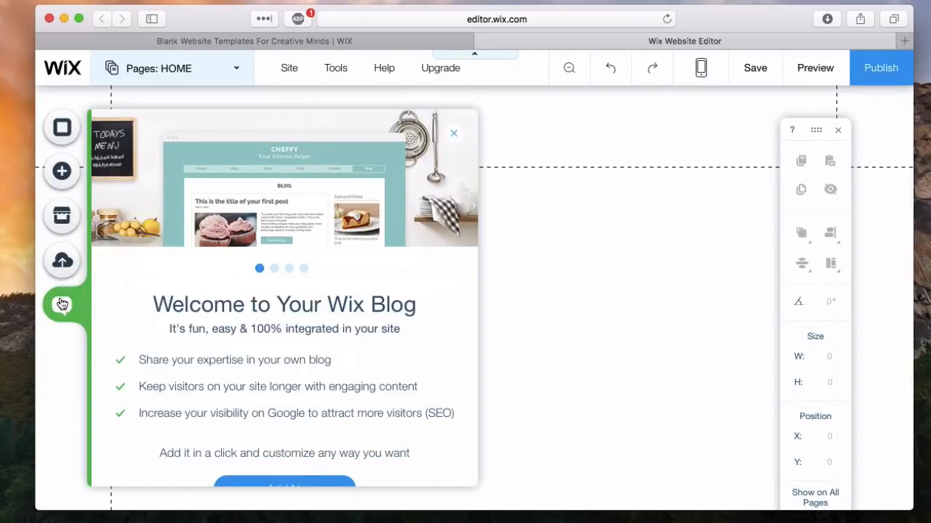
# Look through the available text styles and add a Site Title from Themed Text to the HOME page
pyautogui.click(65, 183)
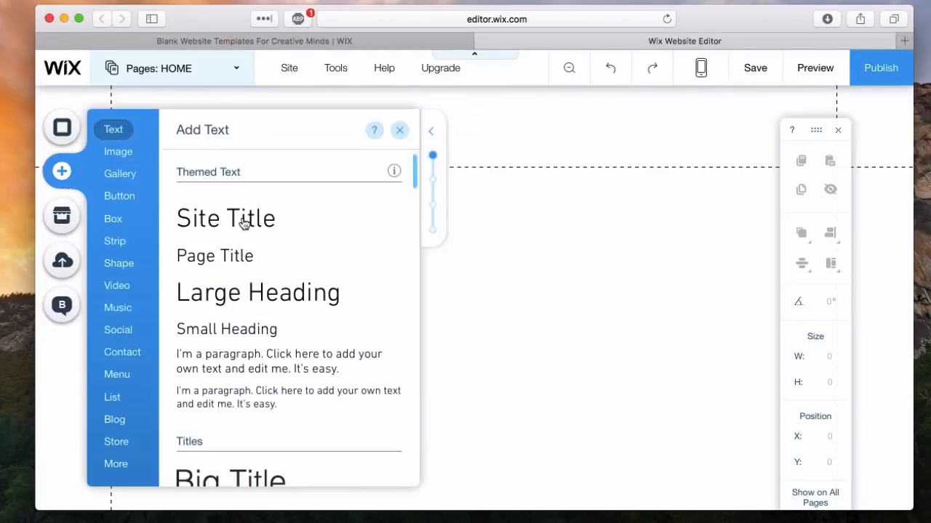
pyautogui.scroll(-4, 231, 252)
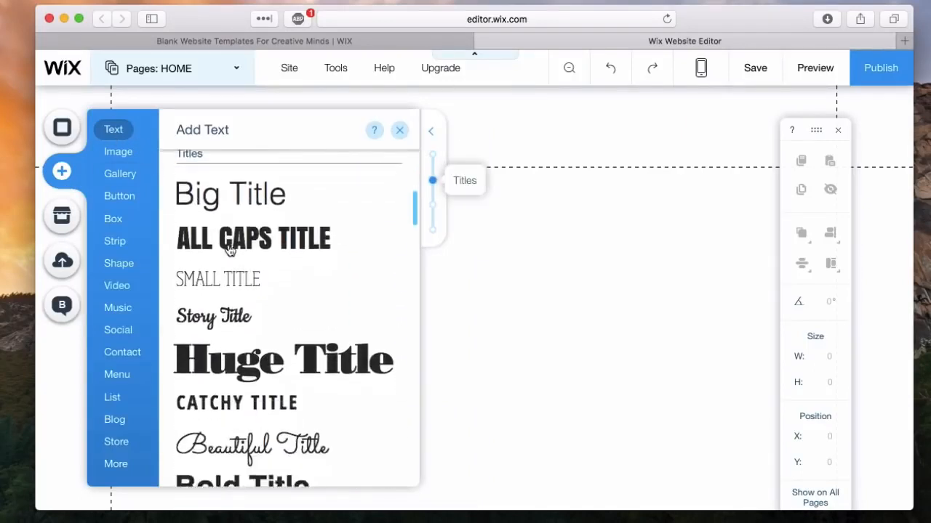
pyautogui.scroll(-4, 230, 252)
pyautogui.scroll(8, 231, 252)
pyautogui.scroll(-1, 230, 251)
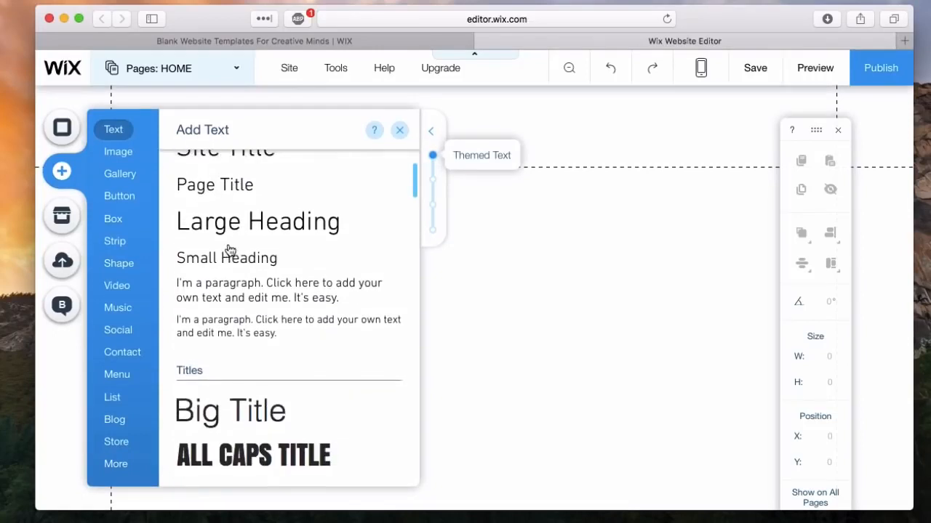
pyautogui.scroll(1, 228, 218)
pyautogui.click(230, 218)
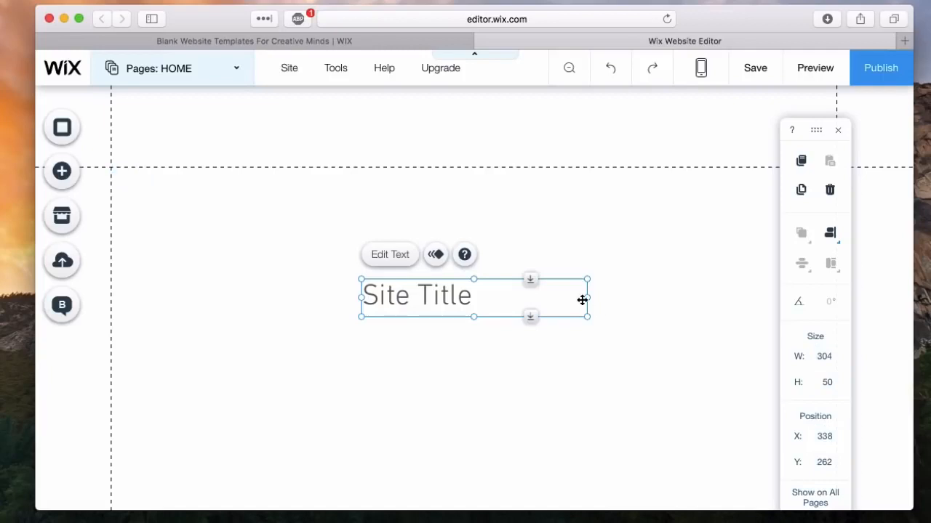
# Resize the title's text box to about 321 by 75 and replace its text with Foodie
pyautogui.moveTo(588, 300)
pyautogui.mouseDown()
pyautogui.moveTo(437, 295)
pyautogui.moveTo(573, 284)
pyautogui.moveTo(402, 297)
pyautogui.moveTo(601, 276)
pyautogui.moveTo(601, 294)
pyautogui.mouseUp()
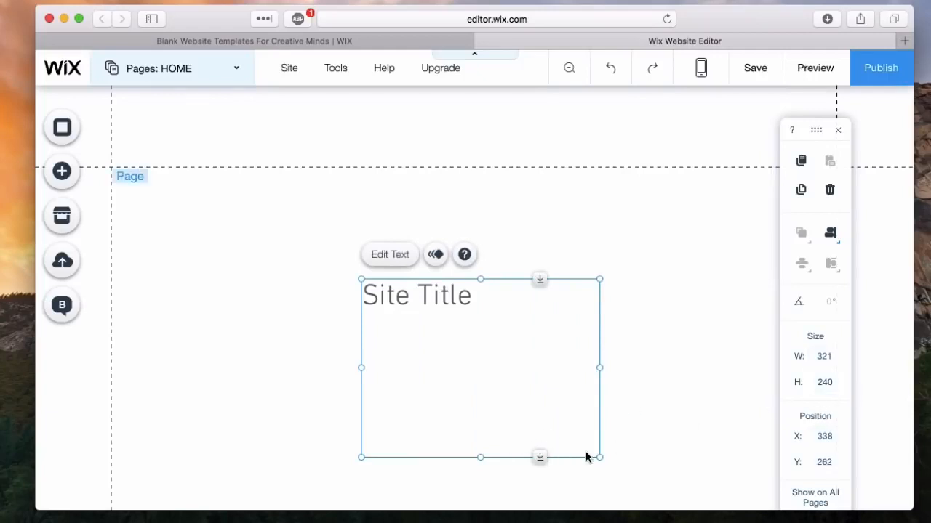
pyautogui.moveTo(478, 456); pyautogui.dragTo(451, 300)
pyautogui.click(392, 261)
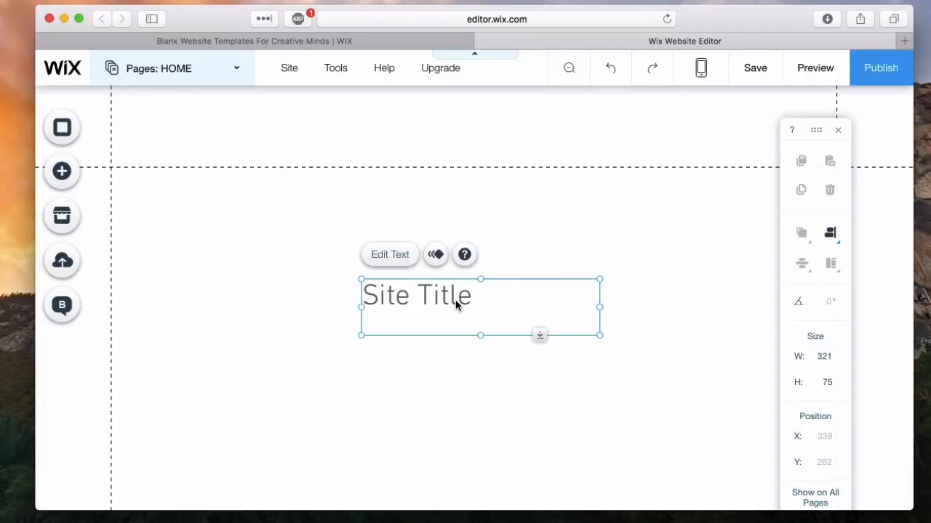
pyautogui.doubleClick(432, 285)
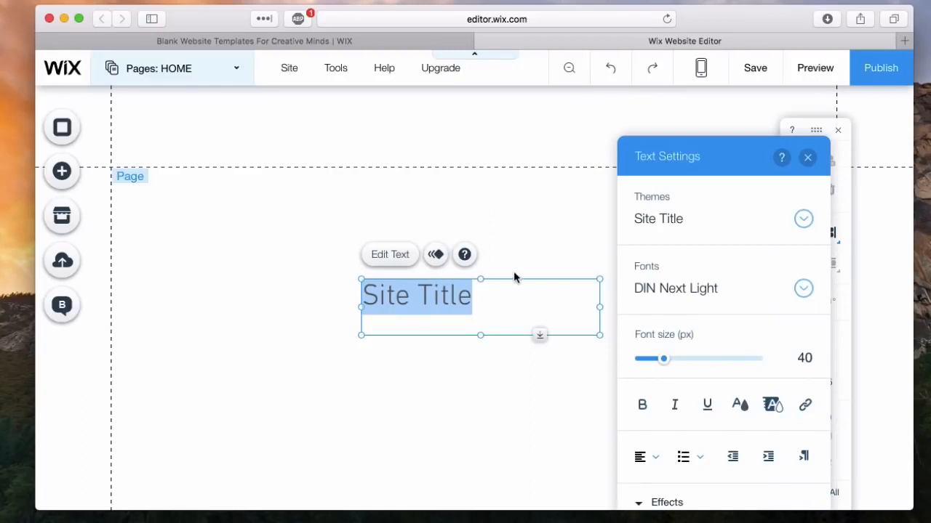
pyautogui.write('Foodie')
pyautogui.press('super+a')
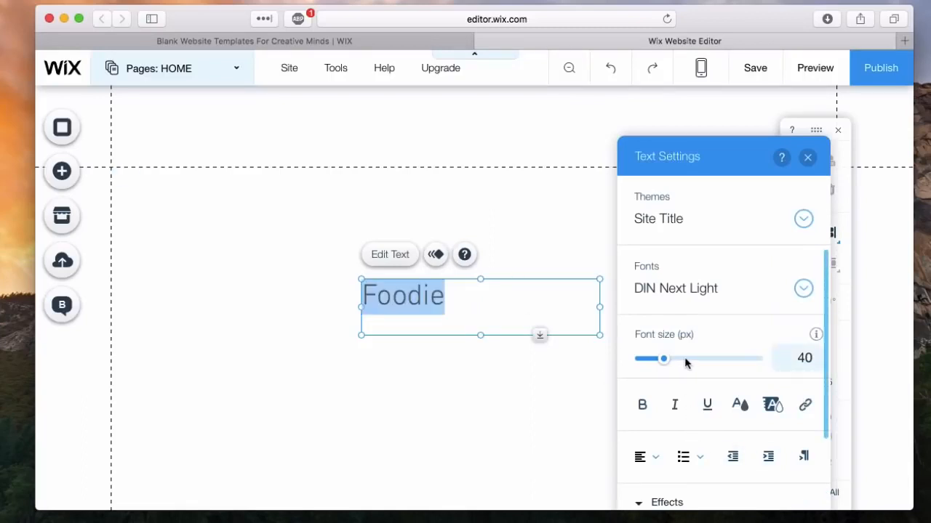
# Set the font size of the Foodie title to 70 px and finish editing the text
pyautogui.moveTo(686, 363); pyautogui.dragTo(685, 362)
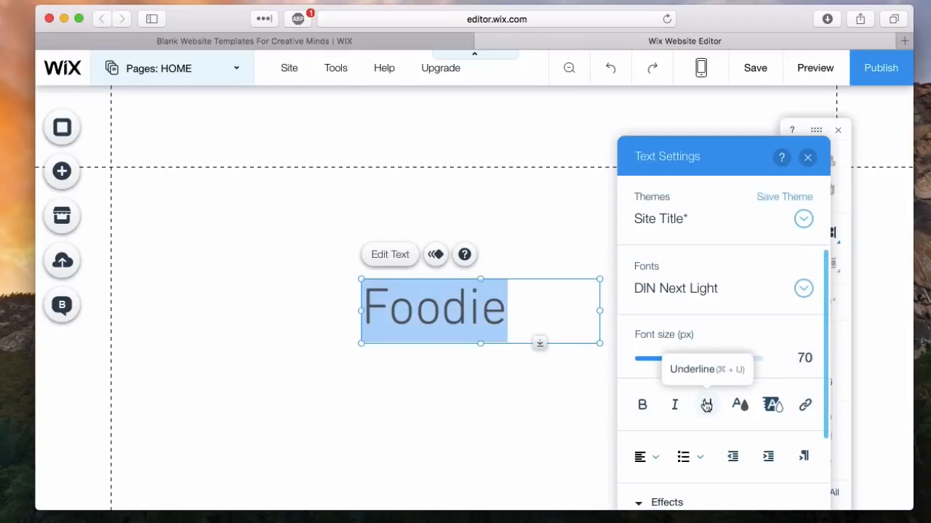
pyautogui.scroll(-2, 706, 405)
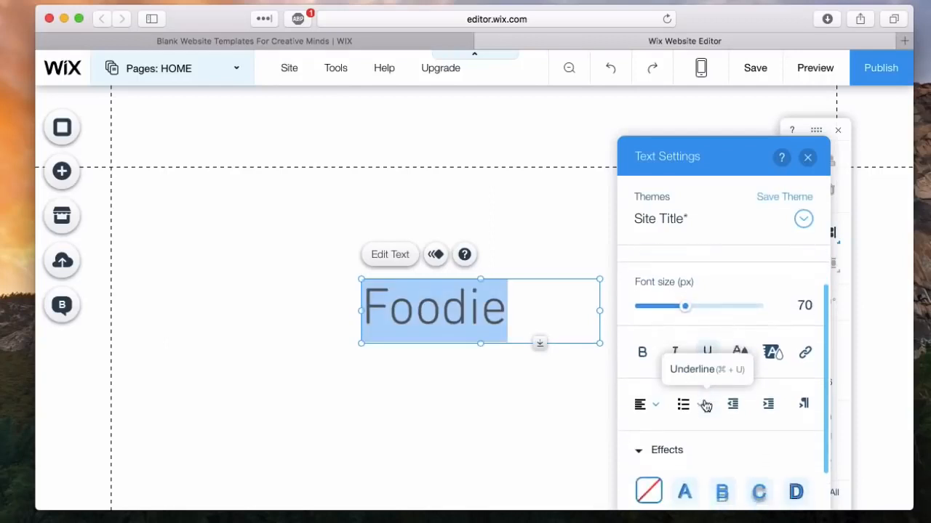
pyautogui.click(642, 352)
pyautogui.click(523, 401)
# Move the Foodie title into the header at about X 368, Y 25, and look at the page's footer area
pyautogui.moveTo(459, 322); pyautogui.dragTo(484, 141)
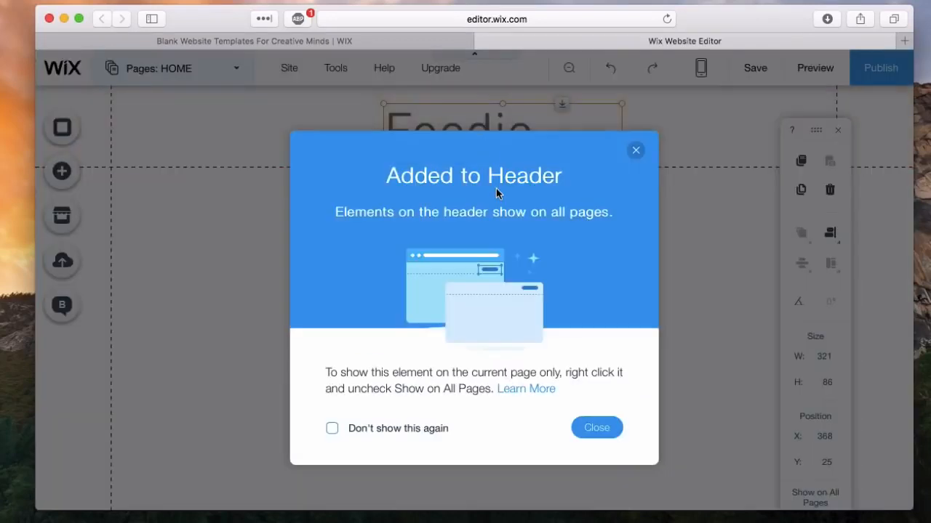
pyautogui.click(597, 427)
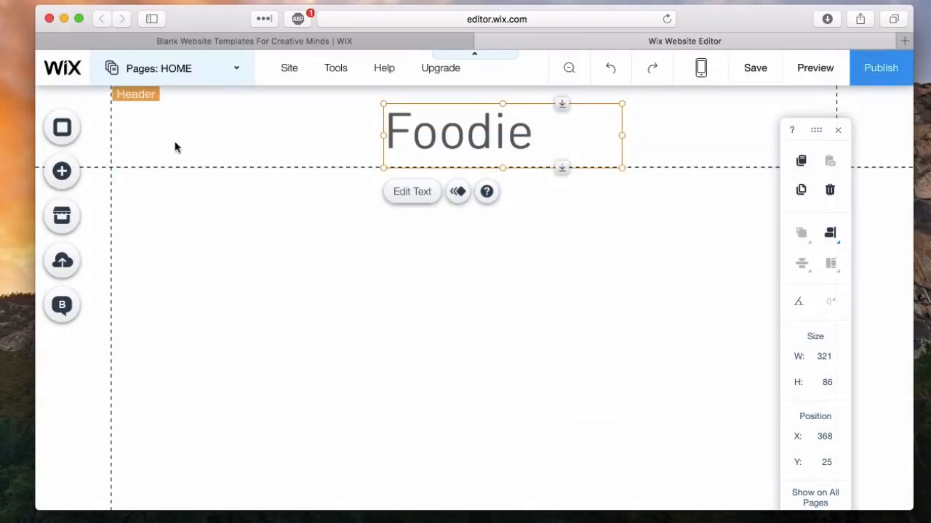
pyautogui.scroll(-5, 269, 323)
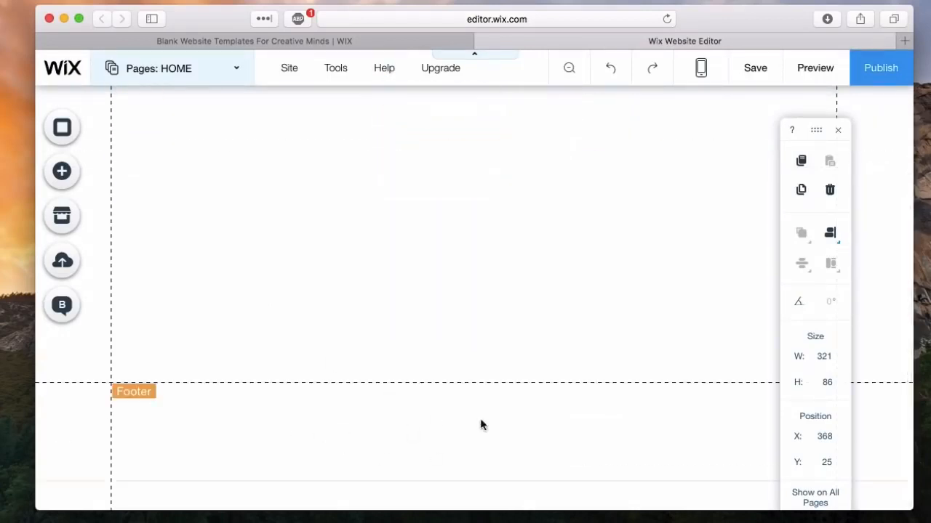
pyautogui.scroll(5, 554, 298)
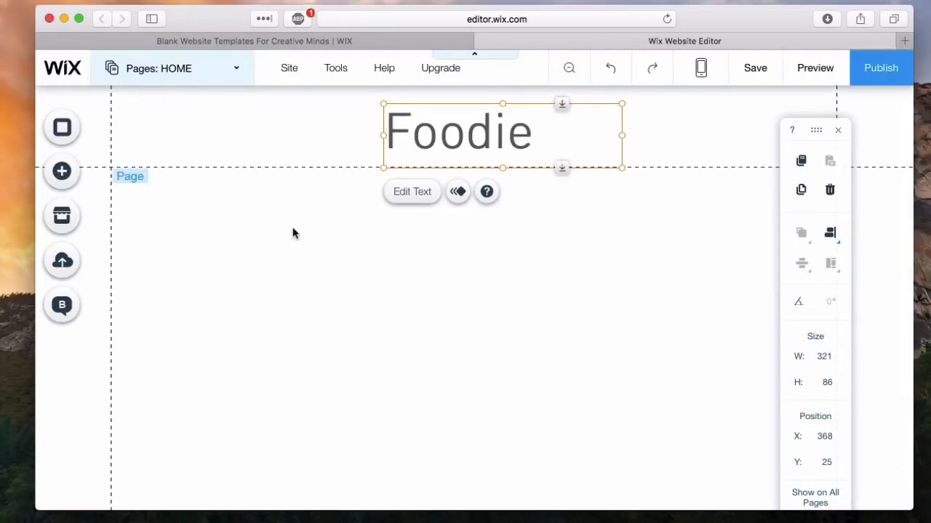
# Add another Site Title text below the header and delete it again
pyautogui.click(62, 171)
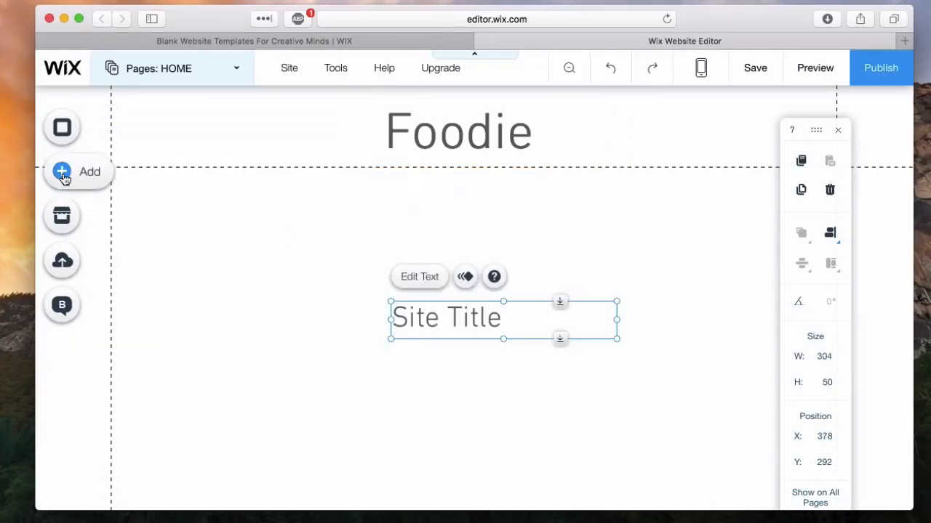
pyautogui.click(64, 178)
pyautogui.click(510, 358)
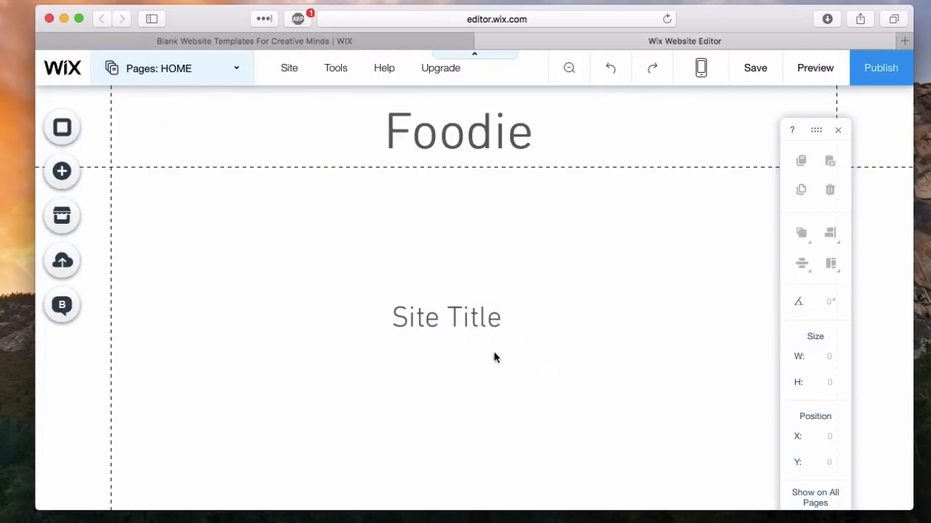
pyautogui.click(427, 318)
pyautogui.press('Delete')
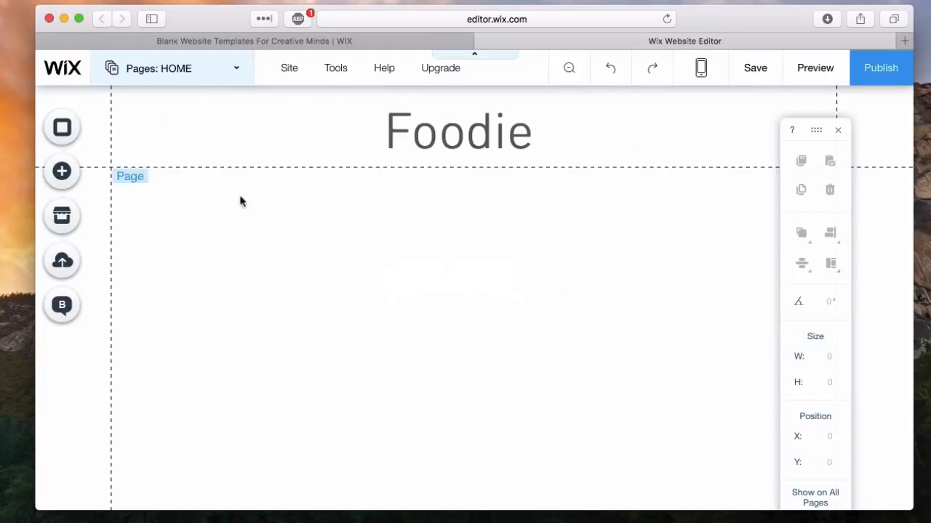
# Add a Classic (Black) strip to the page directly below the header
pyautogui.click(64, 180)
pyautogui.click(115, 246)
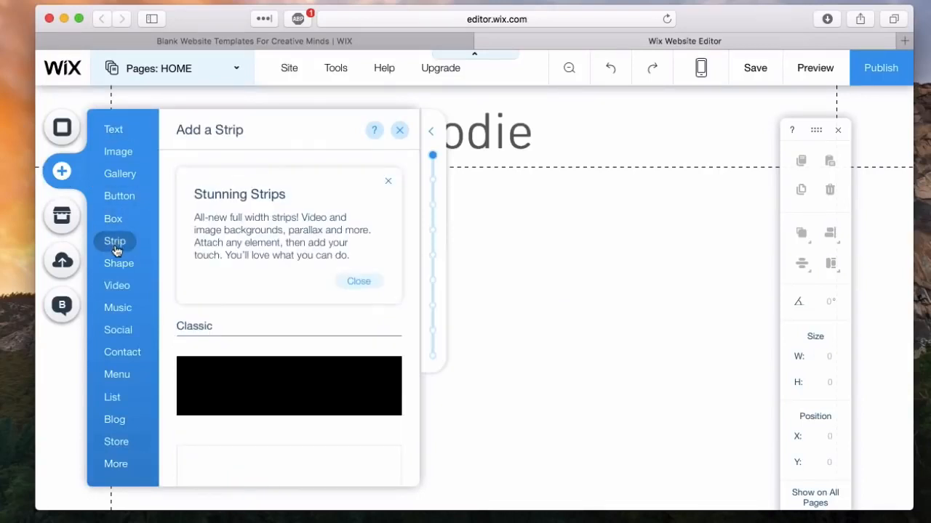
pyautogui.scroll(-3, 247, 376)
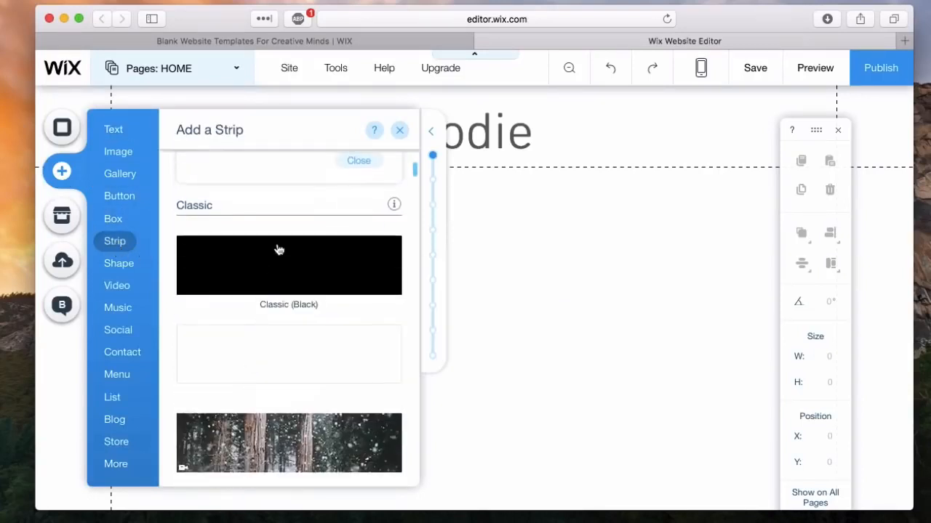
pyautogui.click(282, 291)
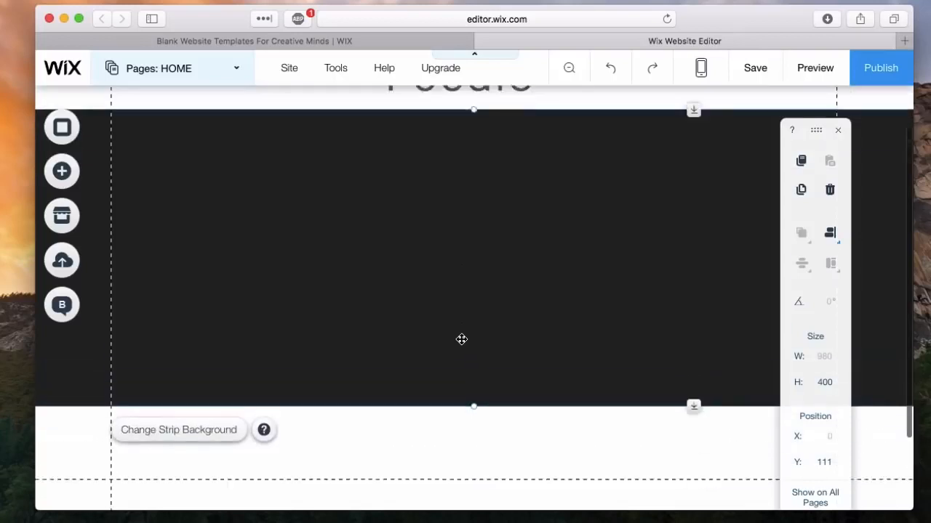
# Browse the addable element types and gallery layouts and add a slideshow from Slider Galleries overlapping the black strip
pyautogui.click(68, 180)
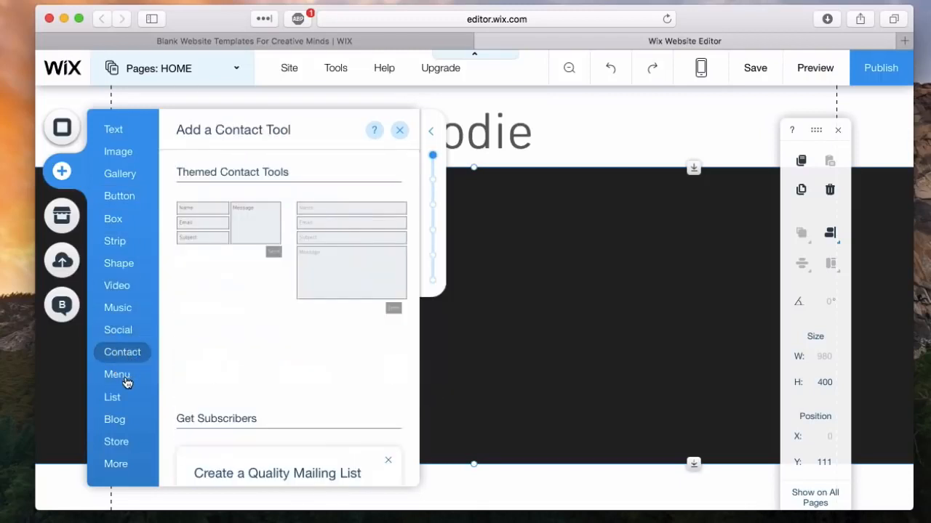
pyautogui.moveTo(128, 381)
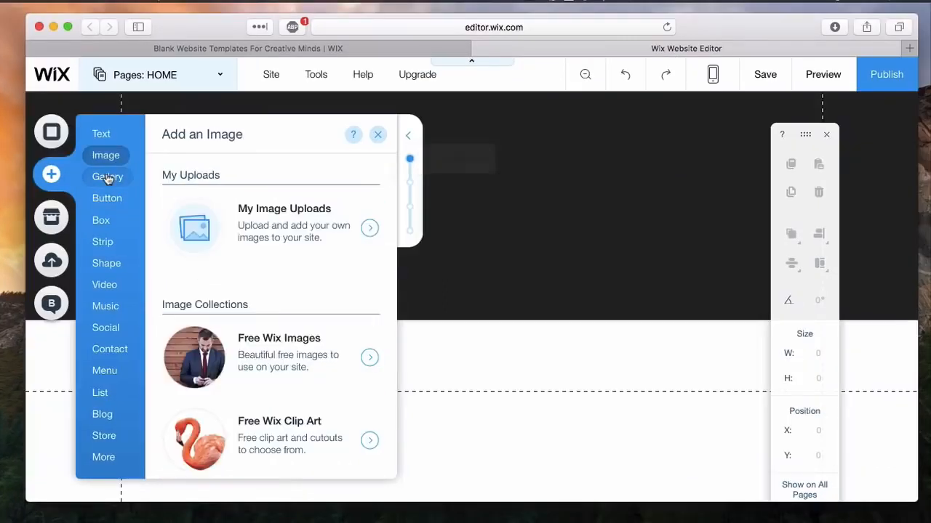
pyautogui.moveTo(118, 173)
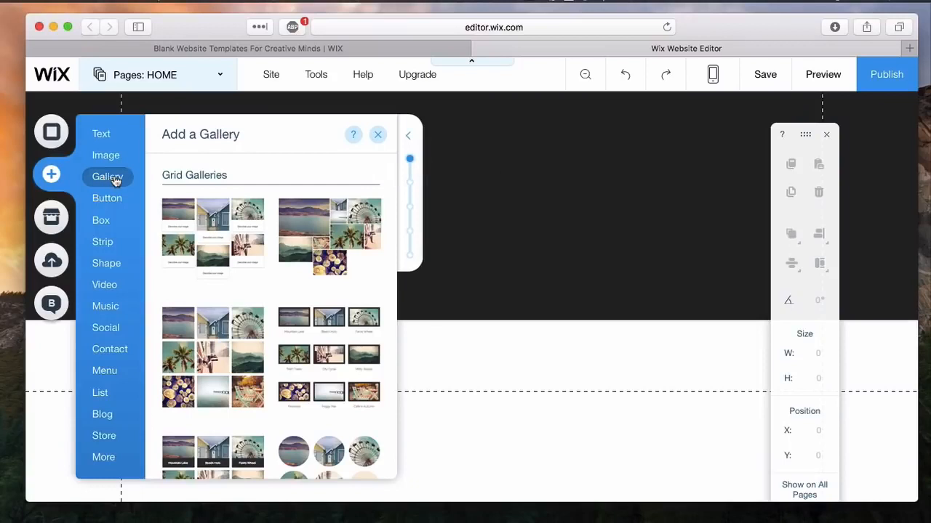
pyautogui.scroll(-3, 244, 231)
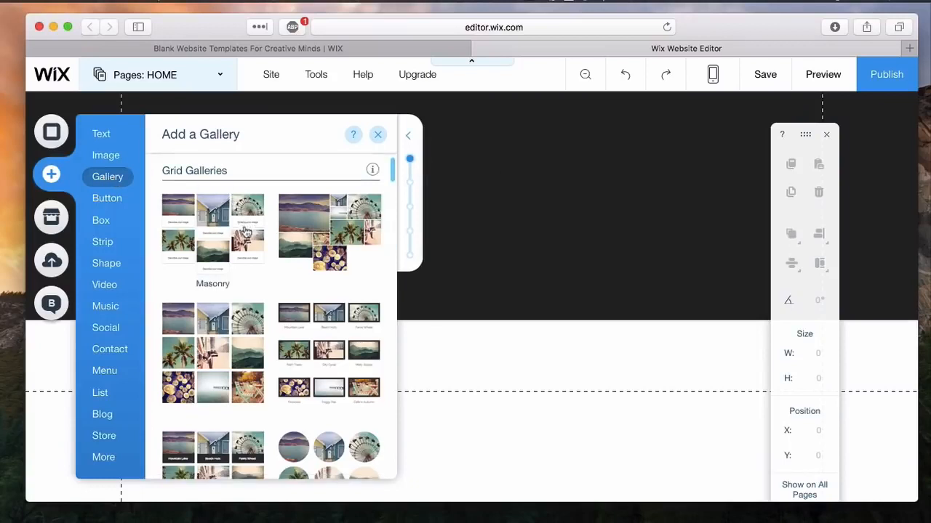
pyautogui.scroll(-10, 245, 231)
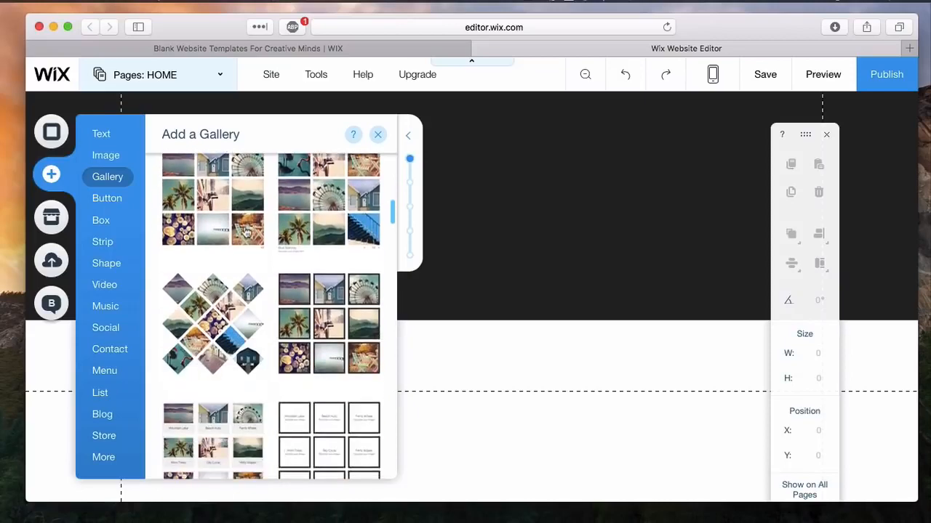
pyautogui.scroll(-15, 245, 231)
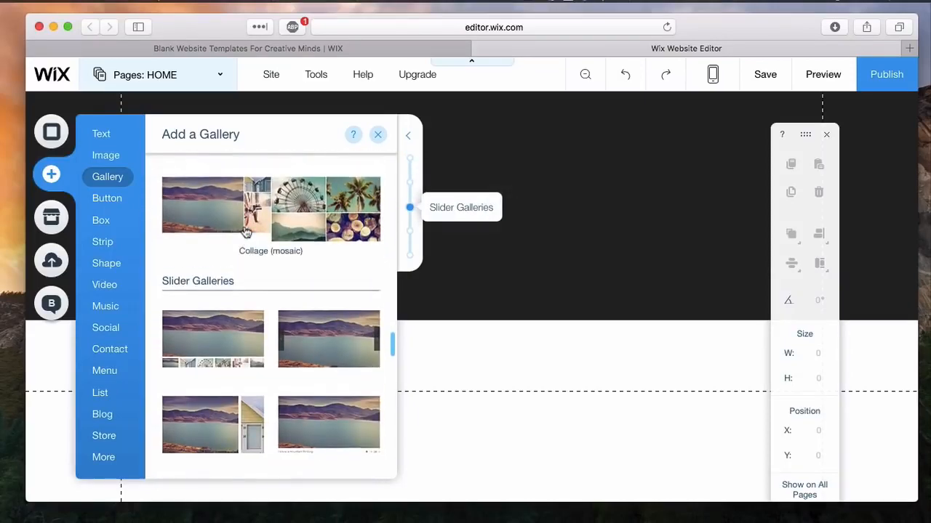
pyautogui.scroll(-2, 245, 244)
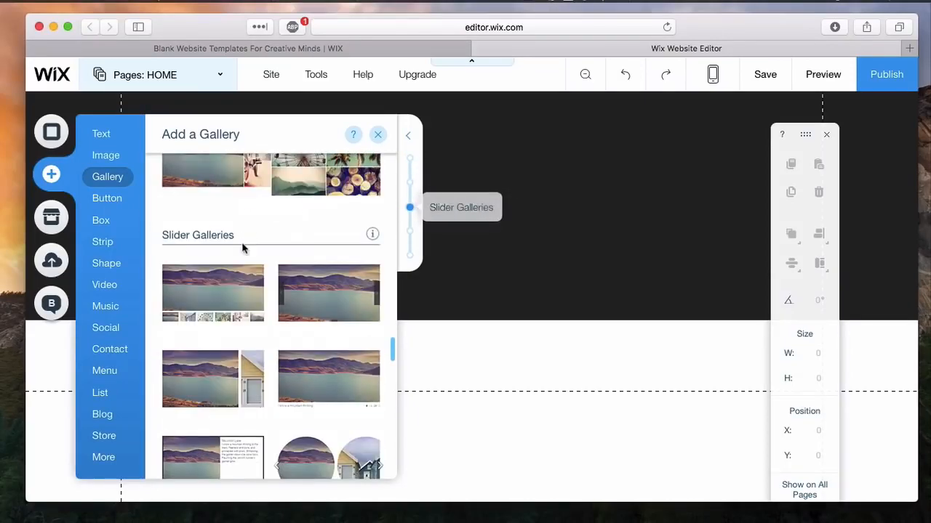
pyautogui.click(344, 304)
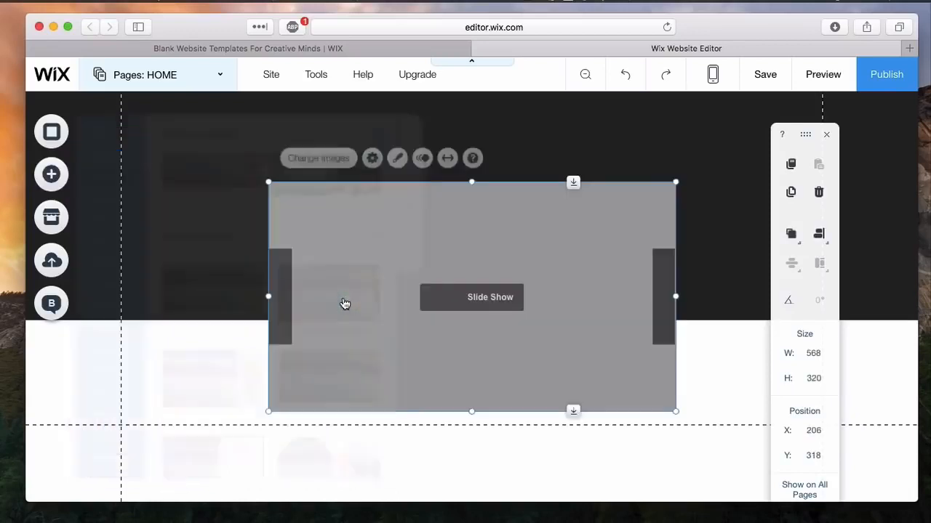
# Move the slideshow onto the black strip at about X 129, Y 120 and enlarge it proportionally to about 676 by 381
pyautogui.scroll(3, 575, 252)
pyautogui.moveTo(518, 359); pyautogui.dragTo(505, 237)
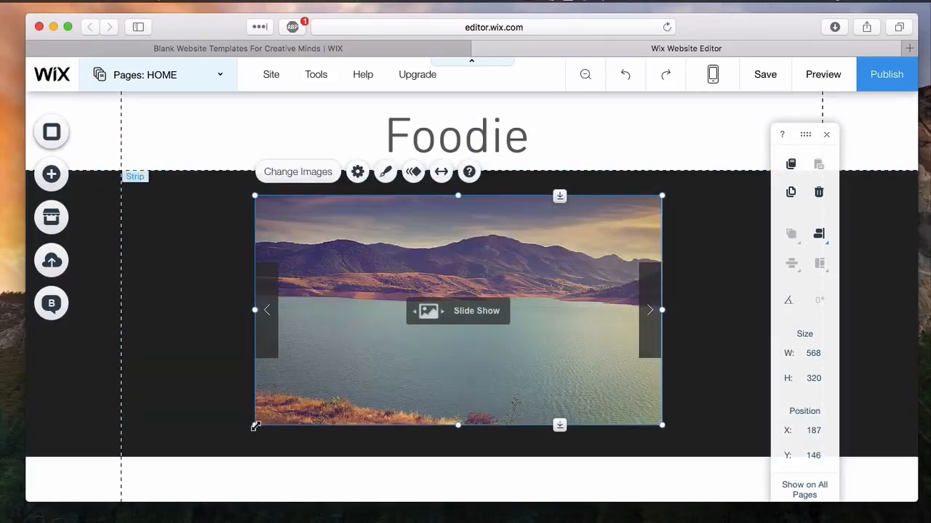
pyautogui.moveTo(255, 426); pyautogui.dragTo(147, 413)
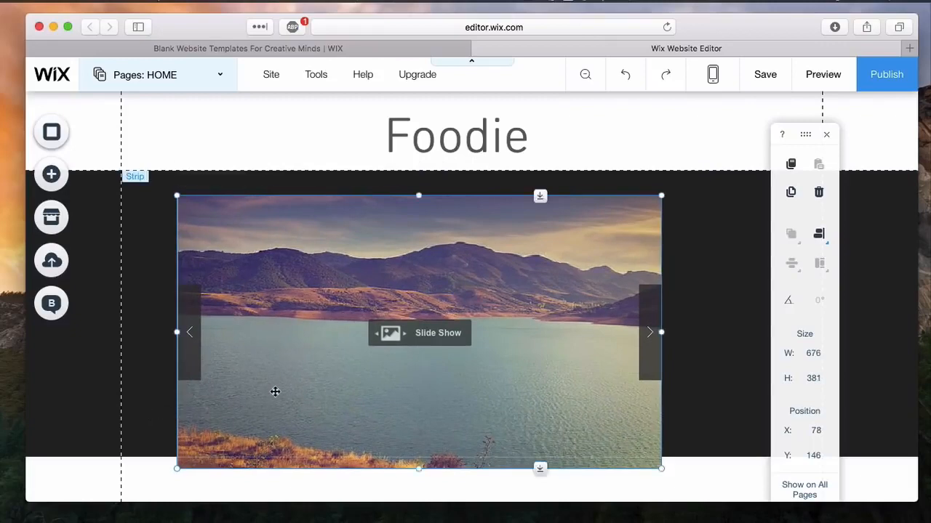
pyautogui.moveTo(301, 345); pyautogui.dragTo(364, 382)
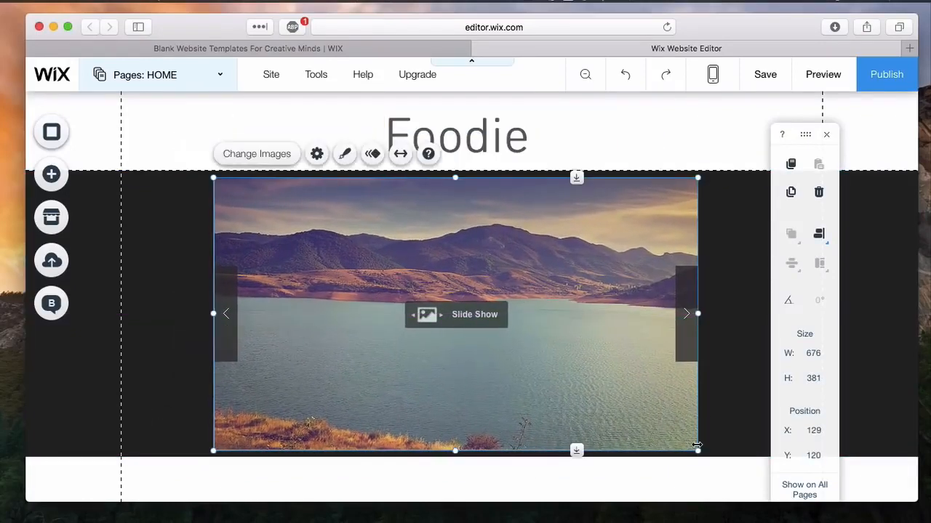
# Stretch the slideshow sideways to about 971 wide and align its left edge with the page gridline at X 0
pyautogui.moveTo(700, 313); pyautogui.dragTo(864, 313)
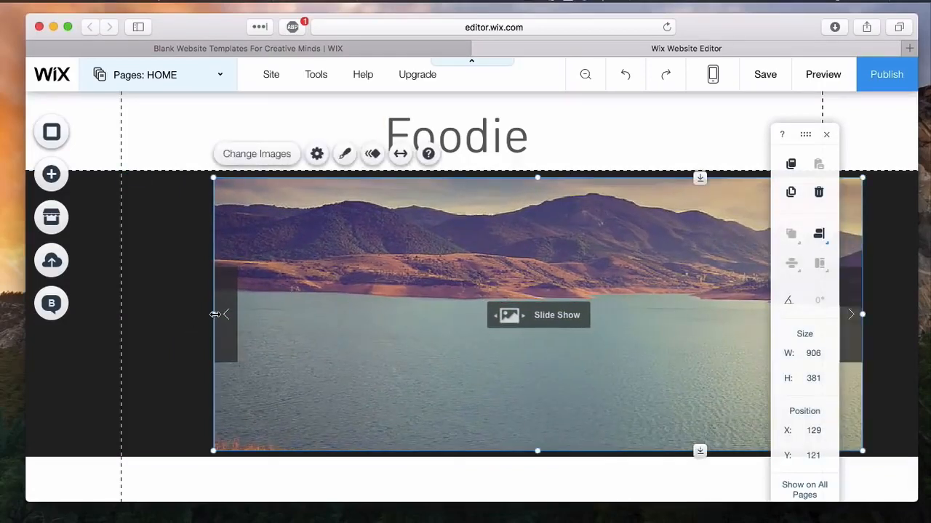
pyautogui.moveTo(213, 314); pyautogui.dragTo(145, 314)
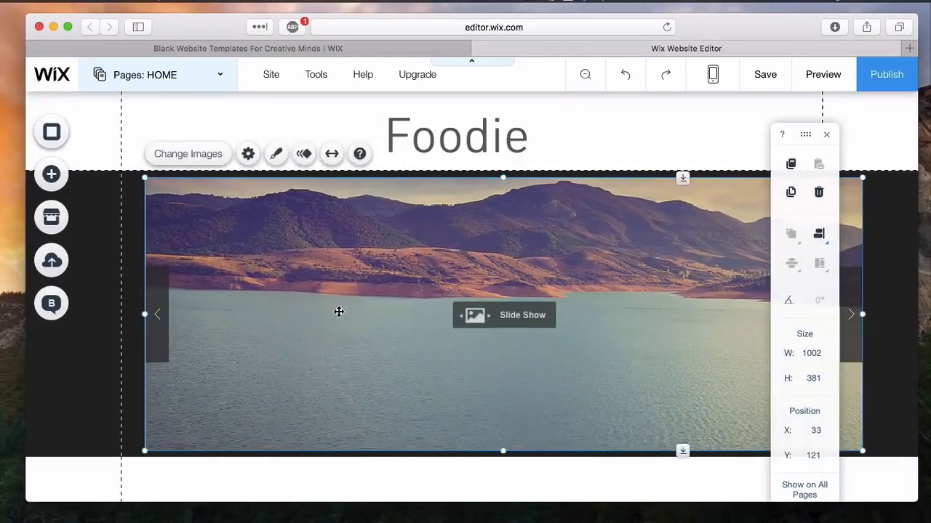
pyautogui.moveTo(339, 312); pyautogui.dragTo(322, 316)
# Turn the Toolbar display option back on and try out the Gridlines and Snap to Objects options
pyautogui.moveTo(311, 79)
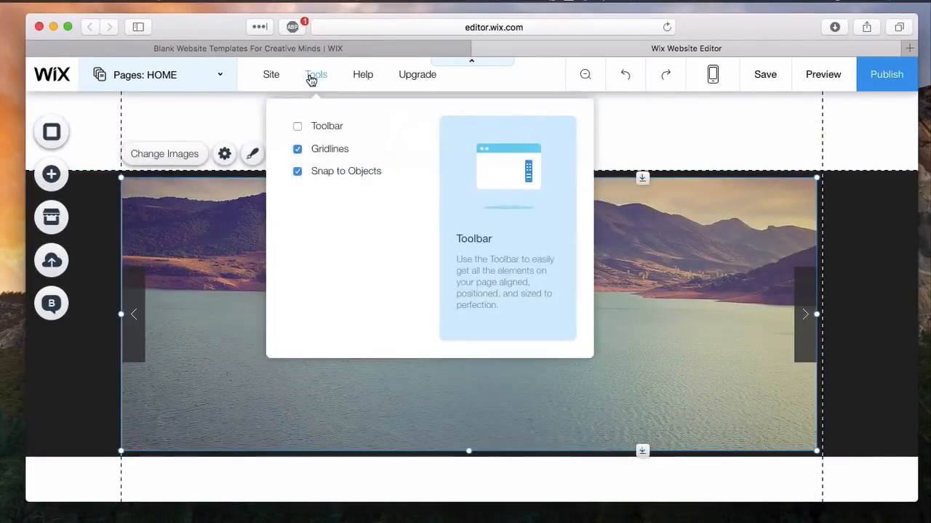
pyautogui.click(298, 125)
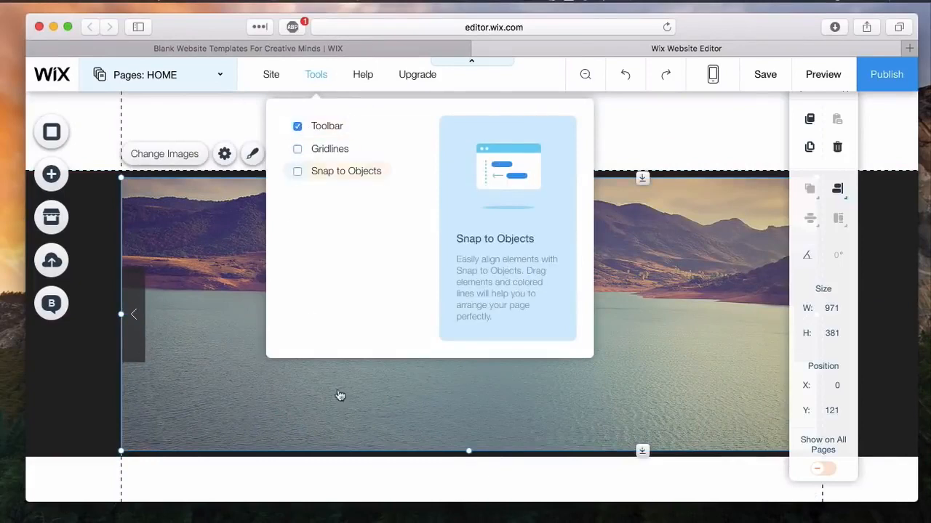
pyautogui.click(326, 493)
# Add a blue rounded container box and place it below the slideshow's left end at about X 30, Y 520
pyautogui.scroll(-4, 331, 493)
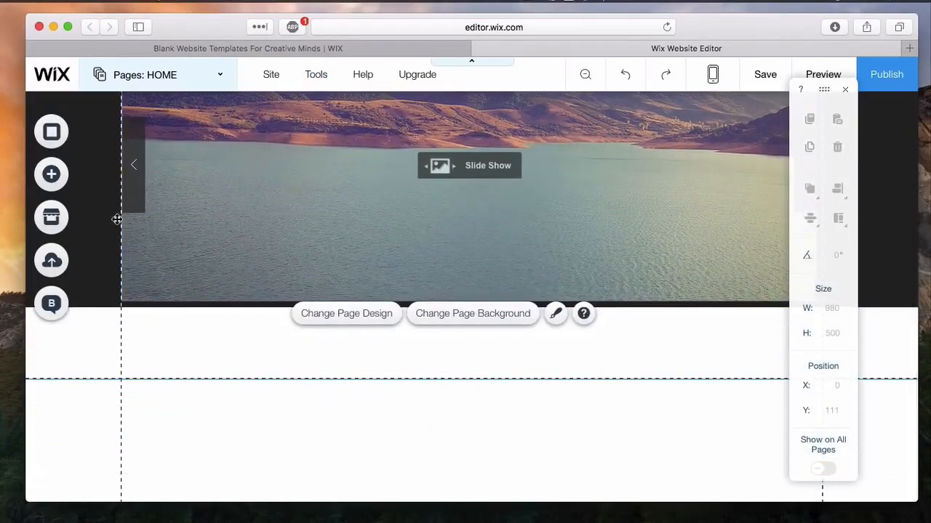
pyautogui.click(57, 174)
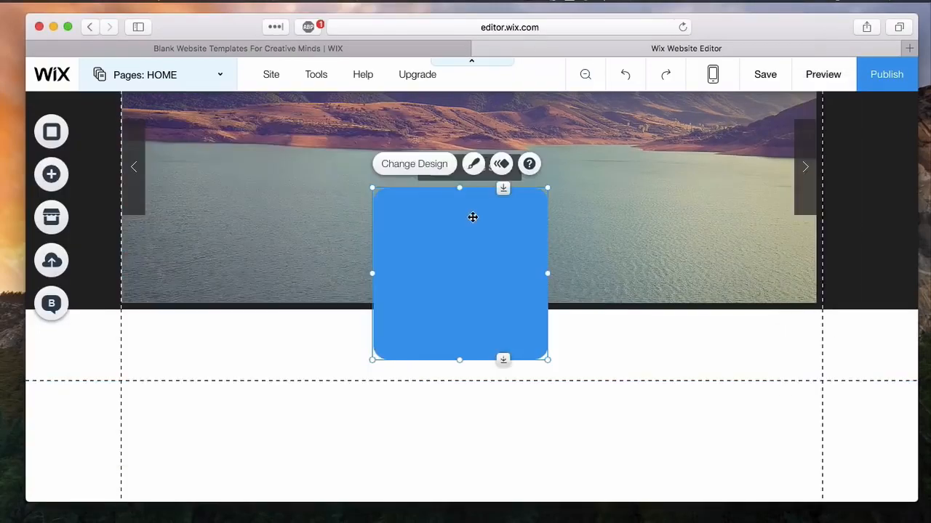
pyautogui.moveTo(472, 218); pyautogui.dragTo(242, 345)
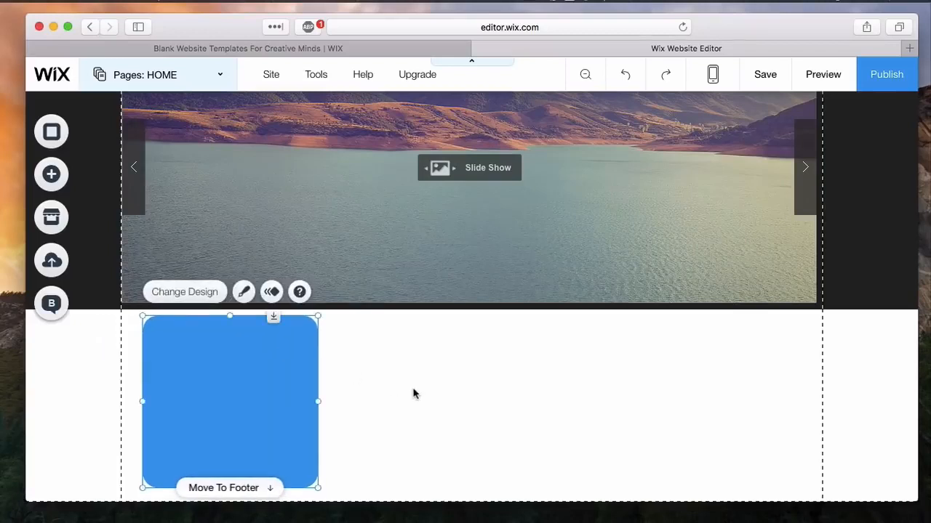
pyautogui.scroll(-1, 413, 393)
pyautogui.click(413, 394)
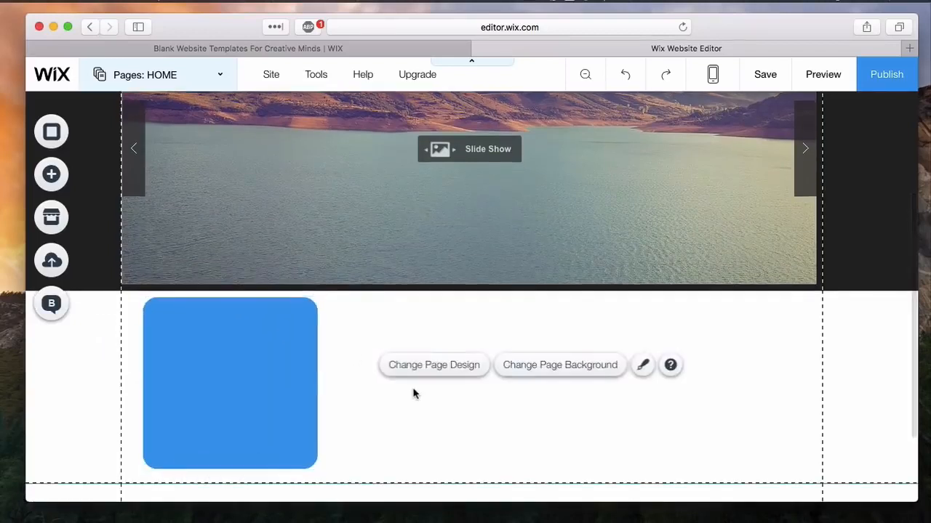
# Select the blue box and show the Toolbar for it
pyautogui.click(286, 357)
pyautogui.click(316, 74)
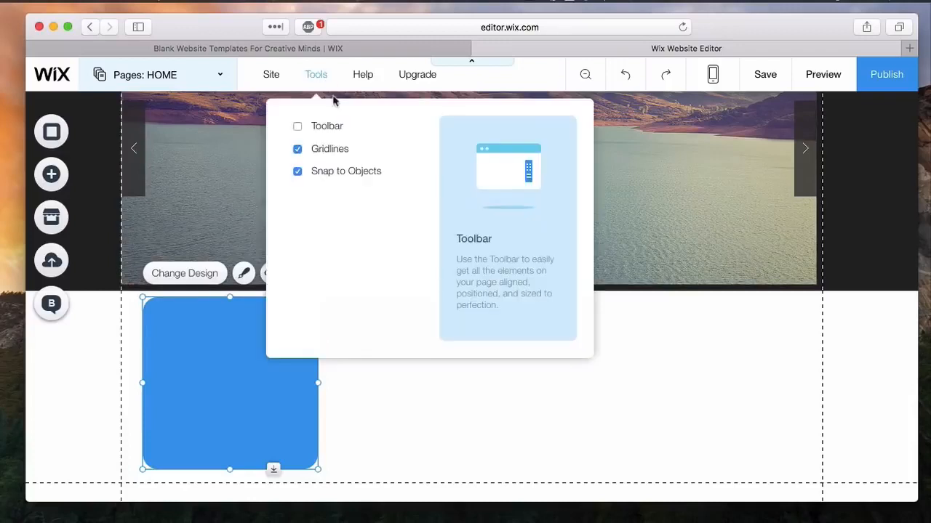
pyautogui.click(298, 126)
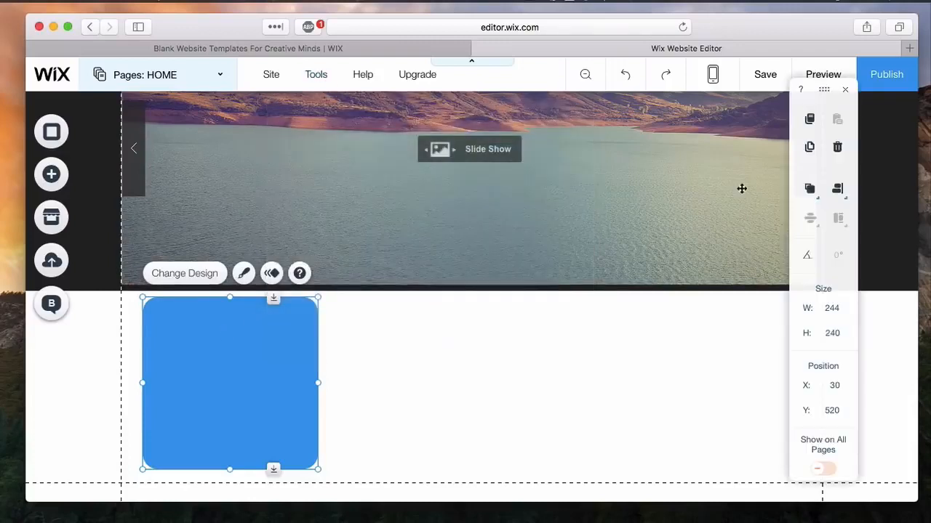
# Duplicate the blue box twice and line the copies up in a row, the last at about X 710, Y 520
pyautogui.click(809, 147)
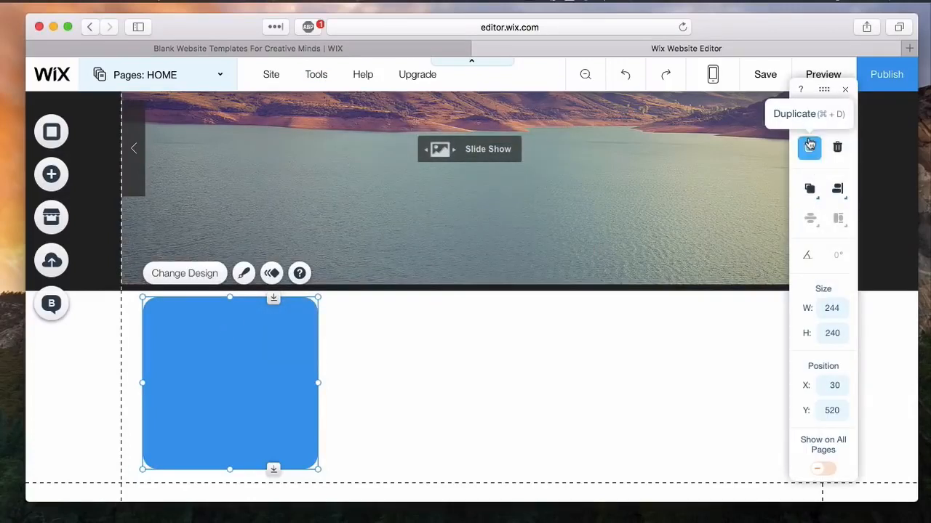
pyautogui.click(809, 147)
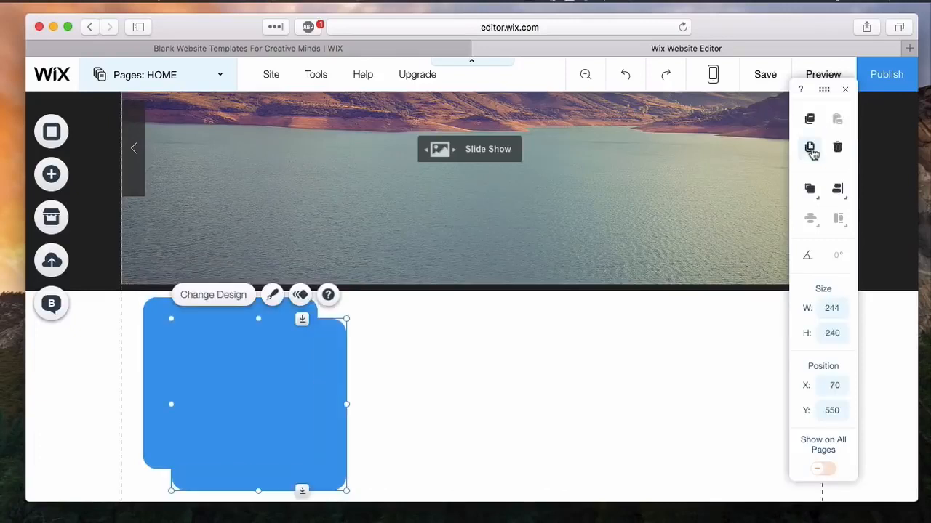
pyautogui.click(810, 148)
pyautogui.moveTo(286, 413); pyautogui.dragTo(773, 357)
pyautogui.click(341, 376)
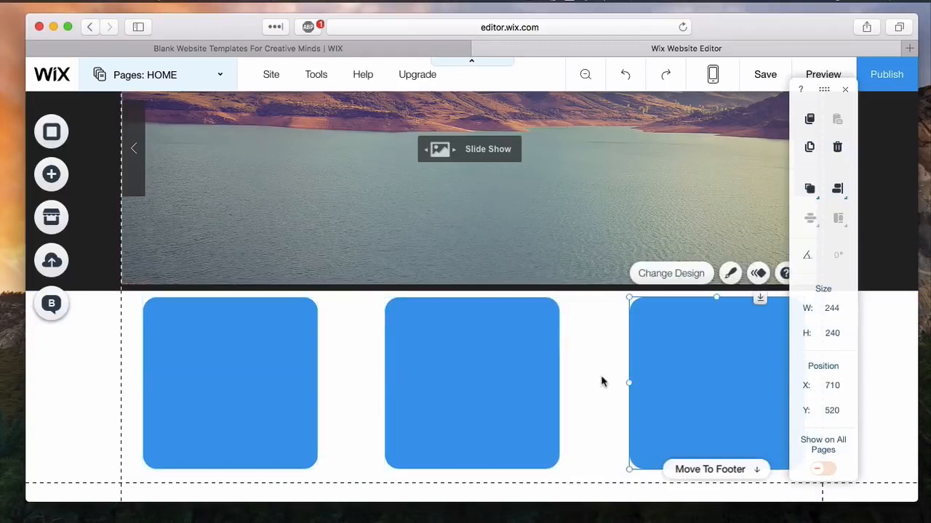
pyautogui.click(601, 381)
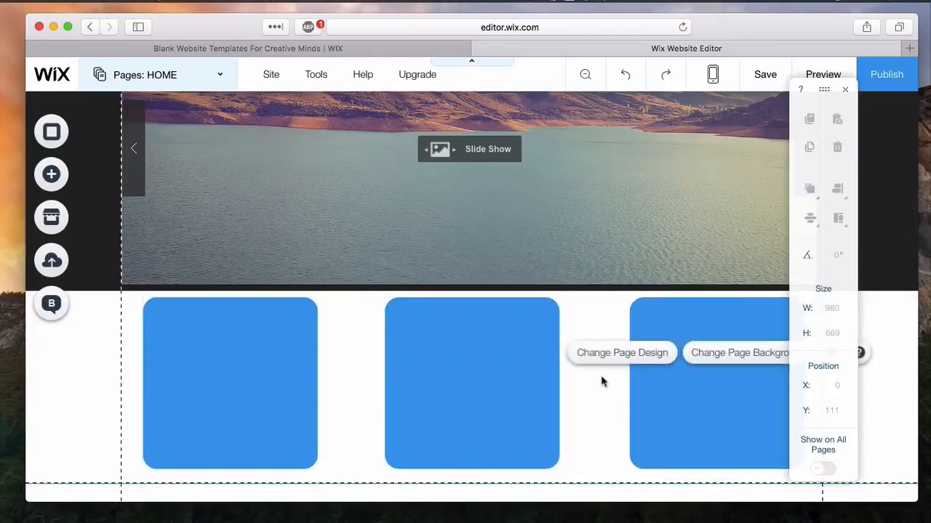
# Add a Small Heading text at the upper edge of the middle blue box, at about X 338, Y 505
pyautogui.click(253, 403)
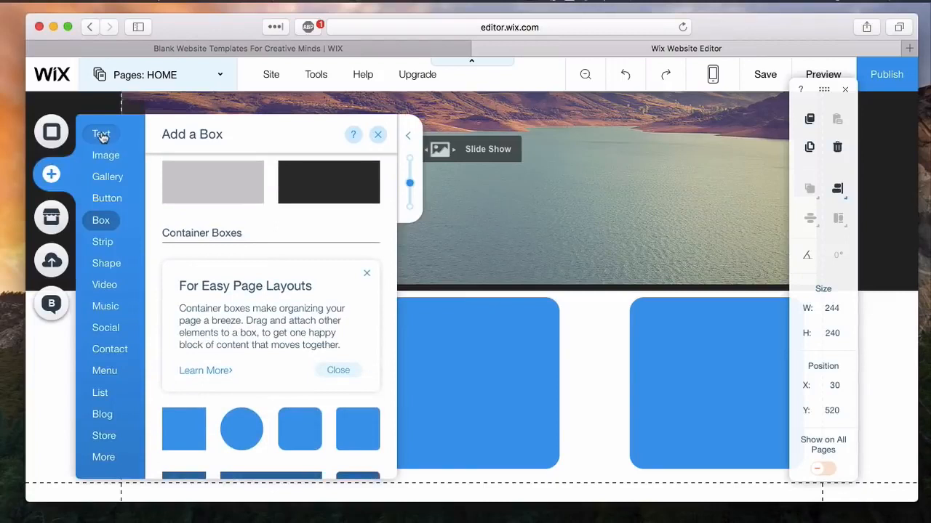
pyautogui.click(101, 137)
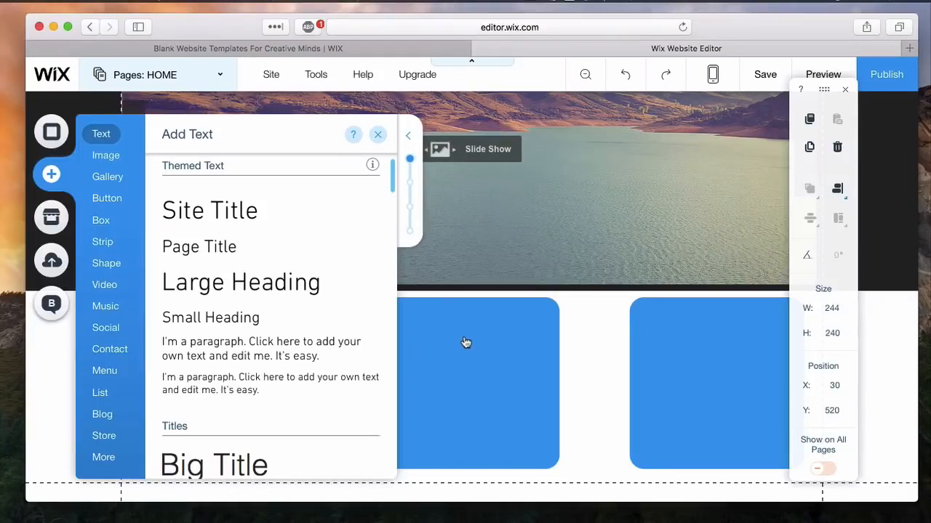
pyautogui.moveTo(466, 342); pyautogui.dragTo(457, 323)
pyautogui.click(531, 3)
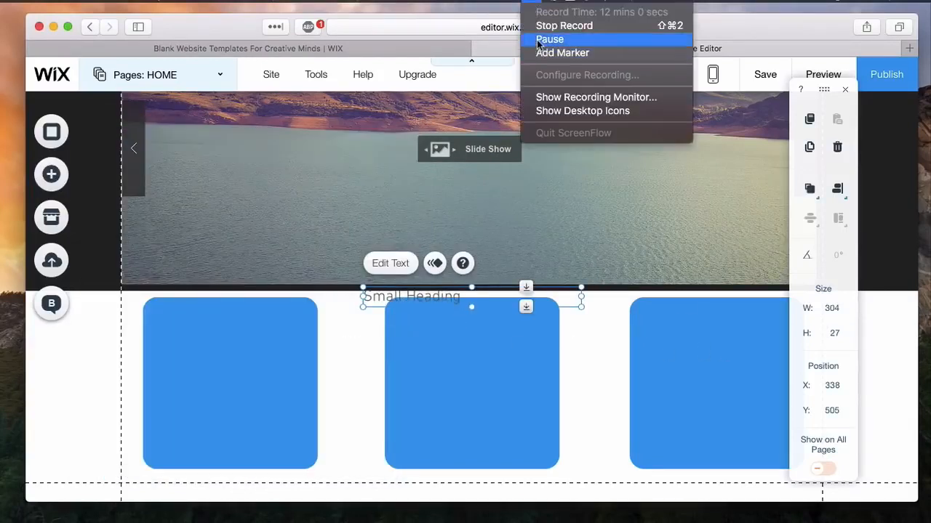
pyautogui.click(542, 40)
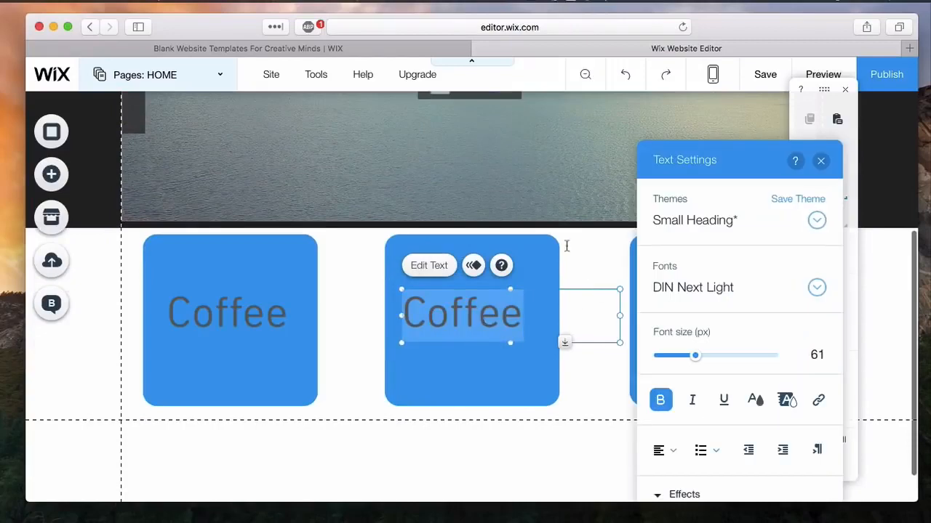
# Replace the middle box's text with "Tea" and centre it in the box at about X 438, Y 596
pyautogui.write('TEa')
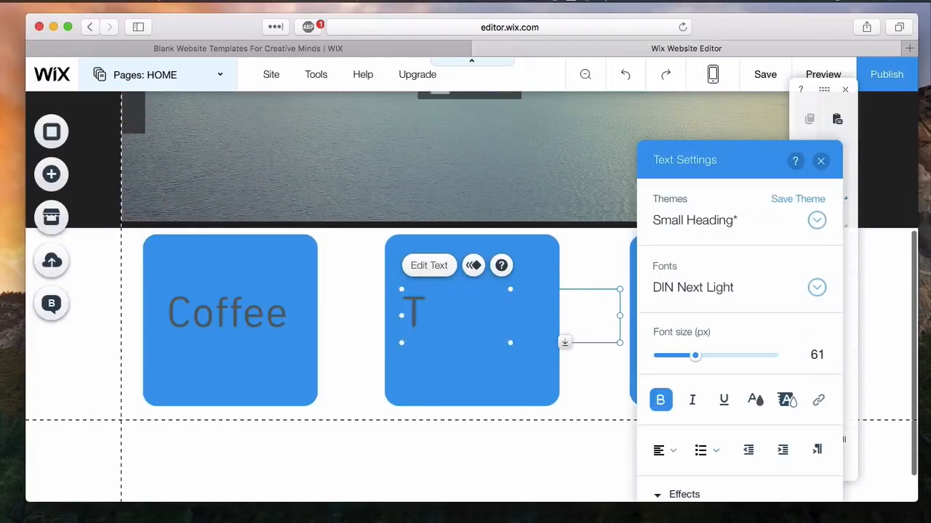
pyautogui.press('BackSpace')
pyautogui.press('BackSpace')
pyautogui.write('ea')
pyautogui.click(475, 317)
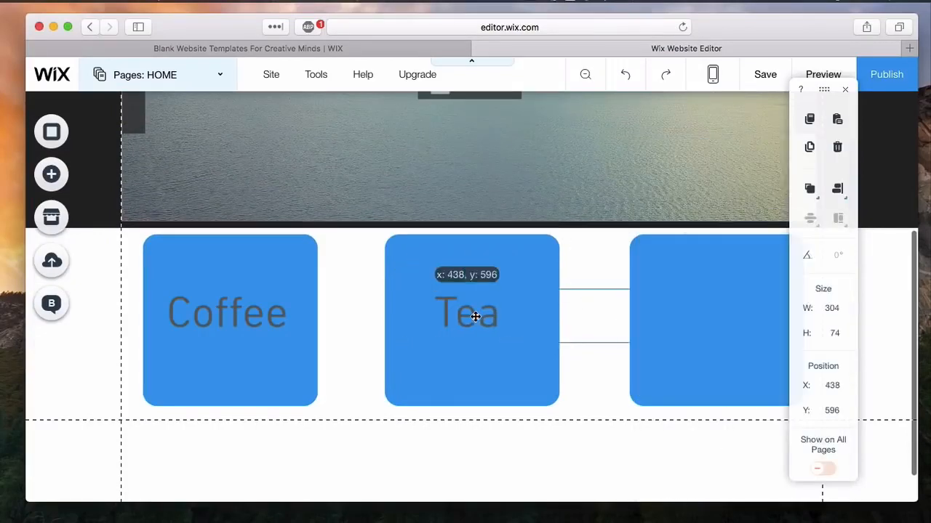
# Paste another copy of the Coffee text and move it onto the third box at about X 759, Y 596
pyautogui.click(333, 309)
pyautogui.press('super+v')
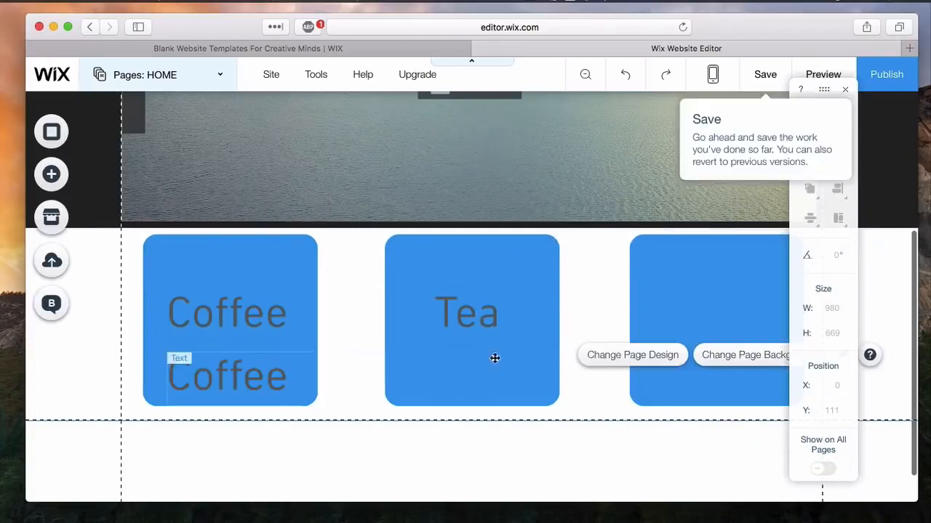
pyautogui.moveTo(258, 371); pyautogui.dragTo(752, 323)
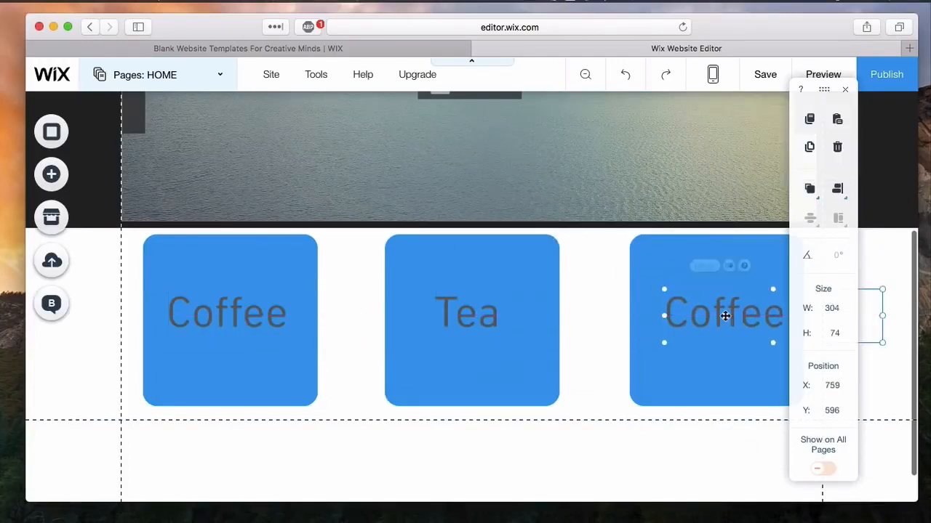
# Change the third box's text to "Cocktails", shift it left to fit the box, and move the floating Toolbar slightly down
pyautogui.click(696, 269)
pyautogui.write('Cocktails')
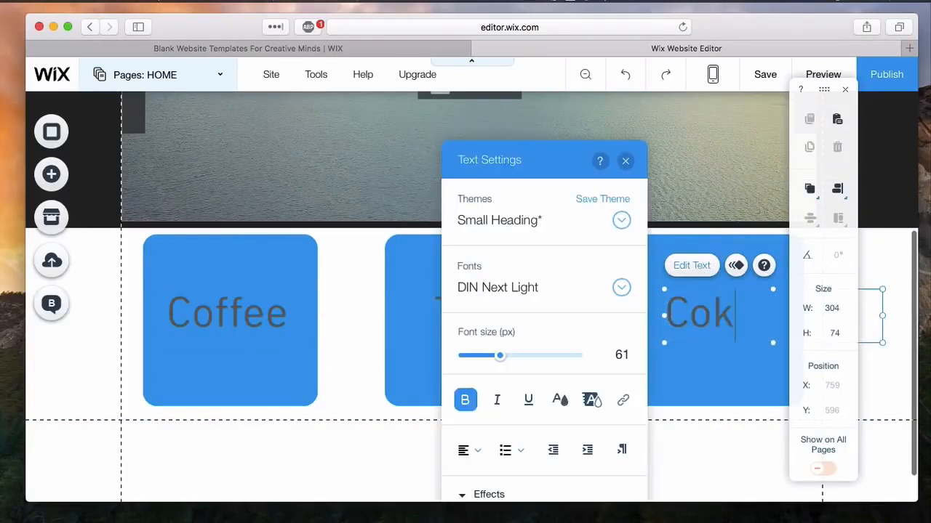
pyautogui.click(665, 480)
pyautogui.moveTo(702, 313); pyautogui.dragTo(689, 312)
pyautogui.click(684, 465)
pyautogui.moveTo(829, 93); pyautogui.dragTo(877, 109)
# Look through the Social elements and add the two-column contact form from Themed Contact Tools
pyautogui.scroll(-1, 480, 480)
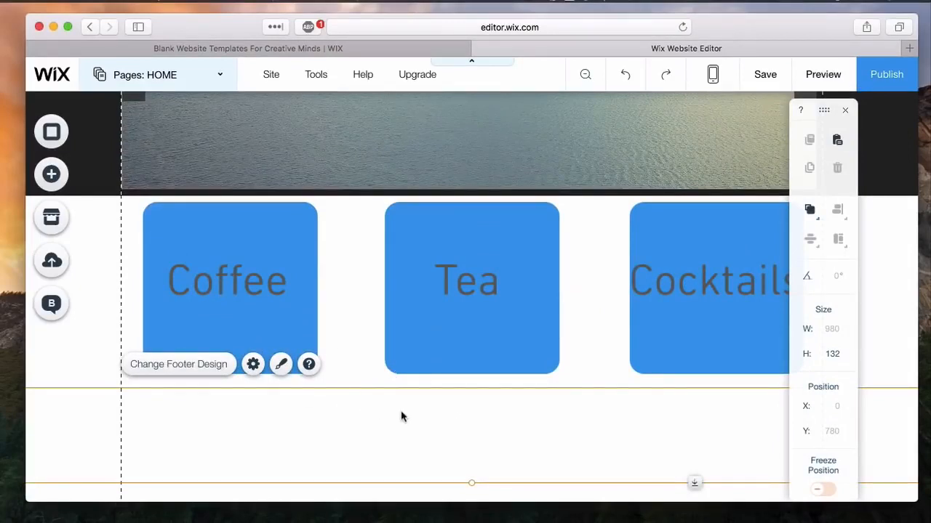
pyautogui.scroll(-1, 388, 359)
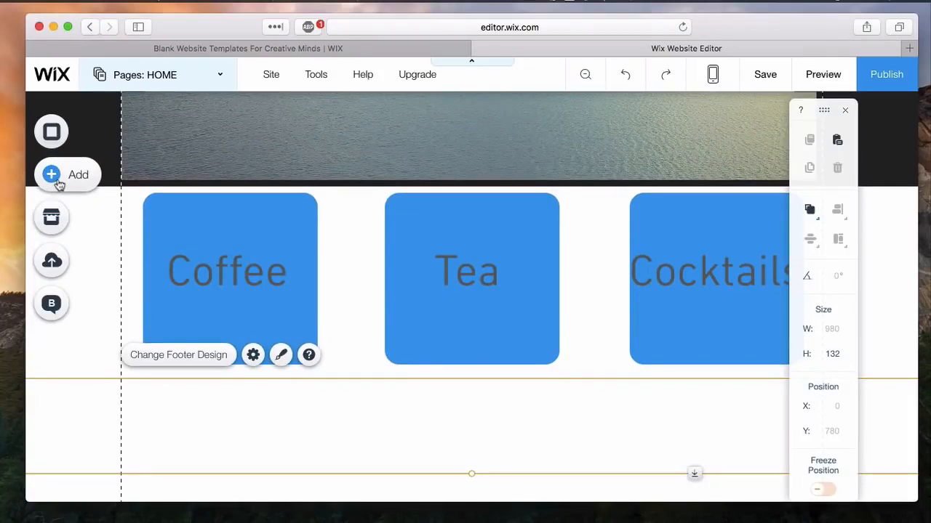
pyautogui.click(95, 175)
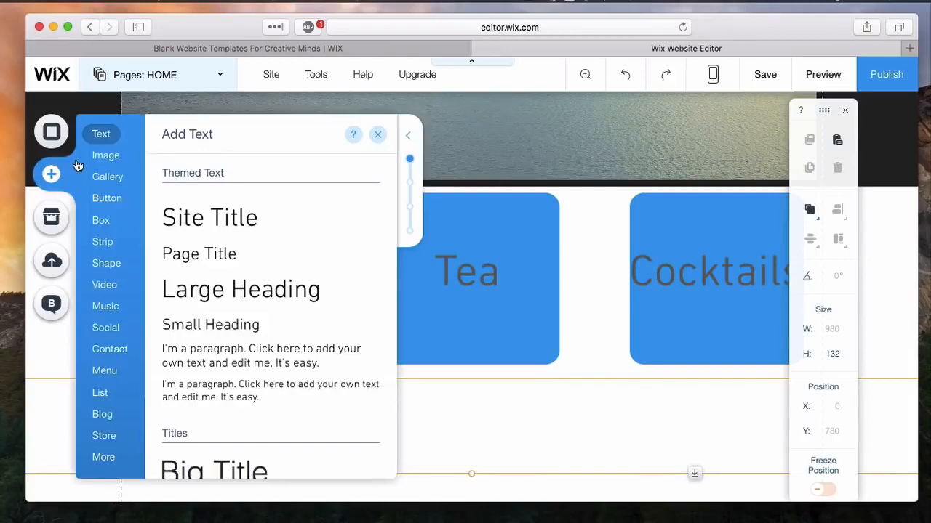
pyautogui.click(111, 331)
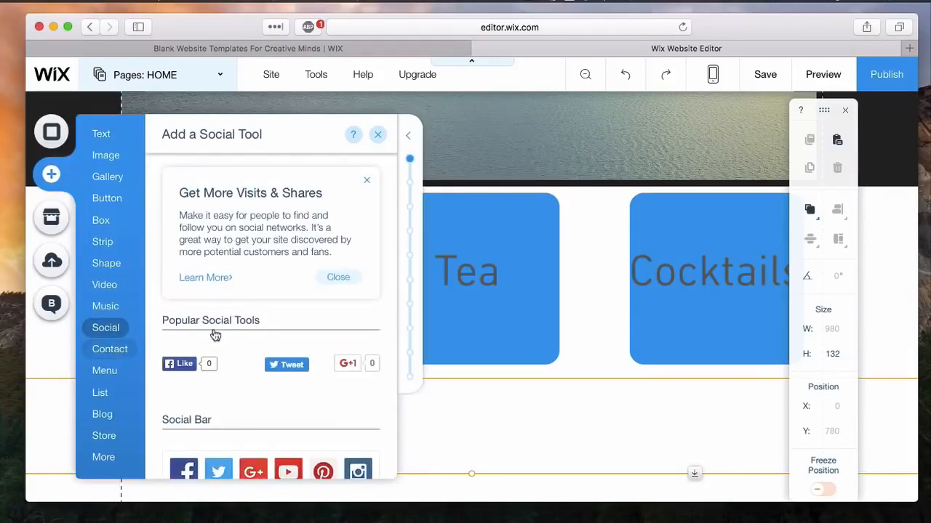
pyautogui.click(113, 354)
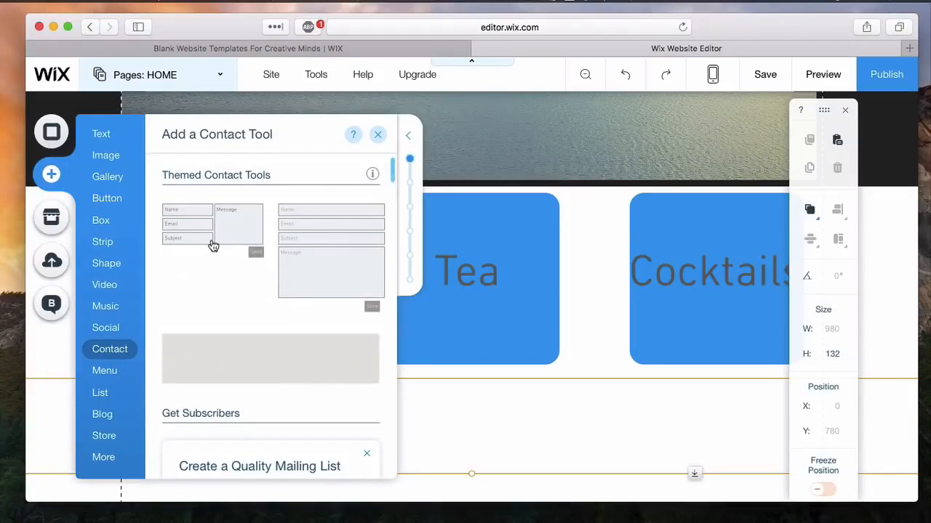
pyautogui.click(213, 246)
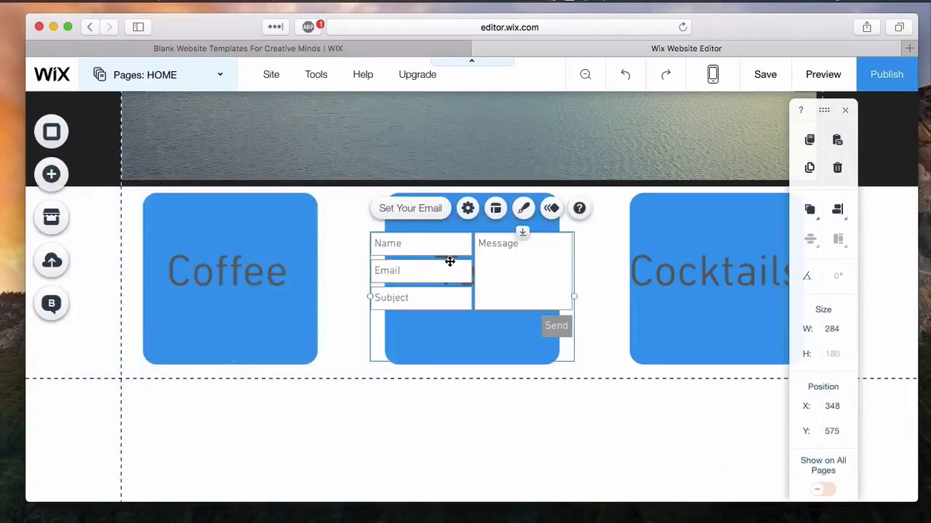
# Move the contact form below the three boxes to about X 82, Y 913 and widen it to about 805
pyautogui.moveTo(434, 381); pyautogui.dragTo(417, 441)
pyautogui.scroll(-2, 418, 441)
pyautogui.moveTo(547, 362); pyautogui.dragTo(773, 367)
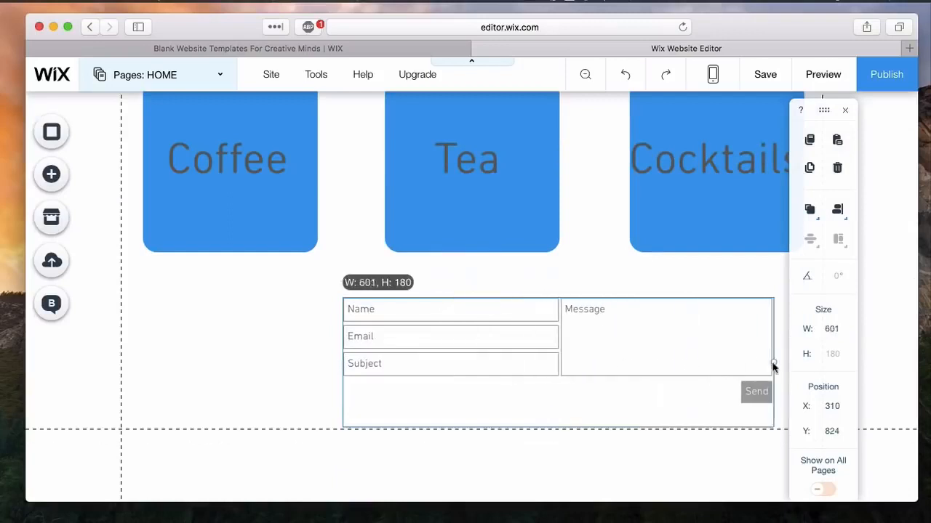
pyautogui.moveTo(342, 362); pyautogui.dragTo(197, 361)
pyautogui.moveTo(498, 371); pyautogui.dragTo(509, 400)
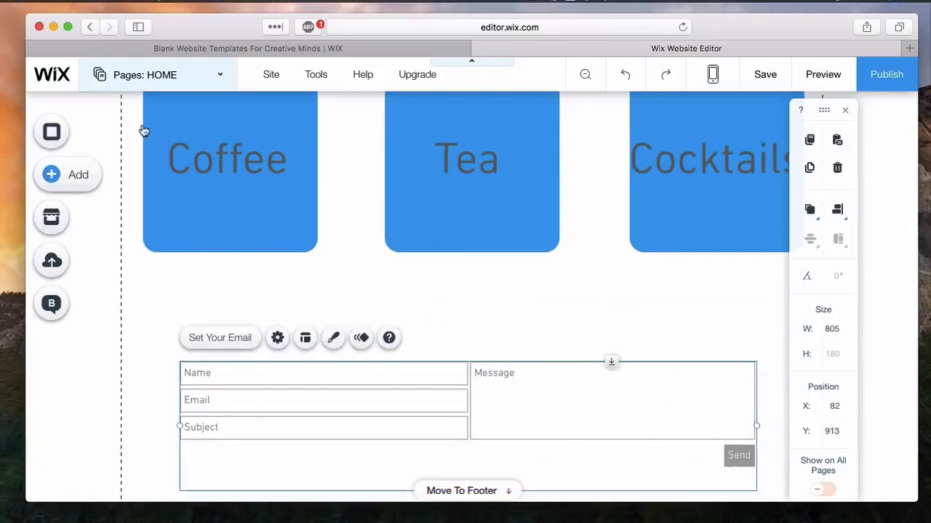
# Add a Large Heading text between the blue boxes and the contact form
pyautogui.click(51, 173)
pyautogui.click(101, 134)
pyautogui.click(248, 279)
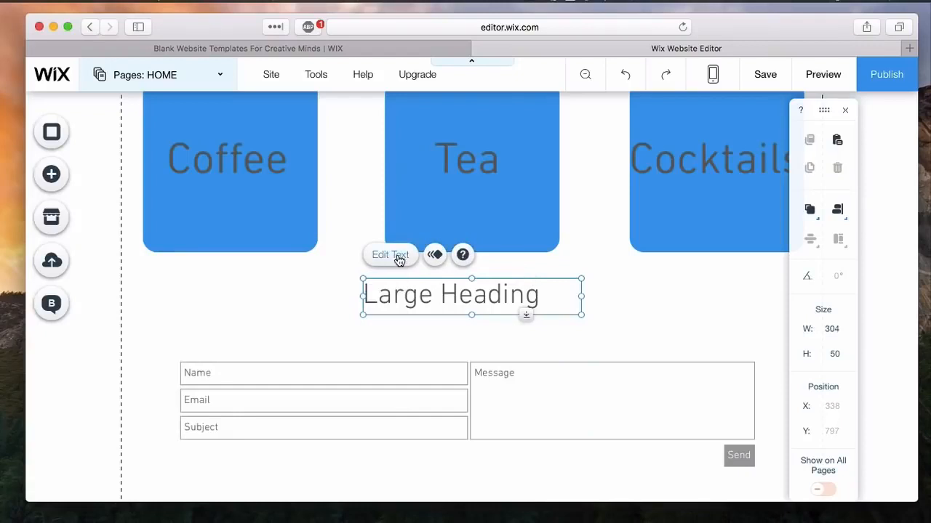
# Change the large heading between the blue boxes and the contact form to read "Contact Us!"
pyautogui.click(399, 260)
pyautogui.write('Contact US')
pyautogui.press('BackSpace')
pyautogui.write('s!')
pyautogui.press('super+a')
pyautogui.click(622, 400)
pyautogui.moveTo(643, 356); pyautogui.dragTo(649, 357)
pyautogui.doubleClick(783, 161)
# Move the "Contact Us!" heading down to X 368, Y 838, just above the contact form
pyautogui.click(482, 322)
pyautogui.click(480, 299)
pyautogui.moveTo(442, 295); pyautogui.dragTo(465, 326)
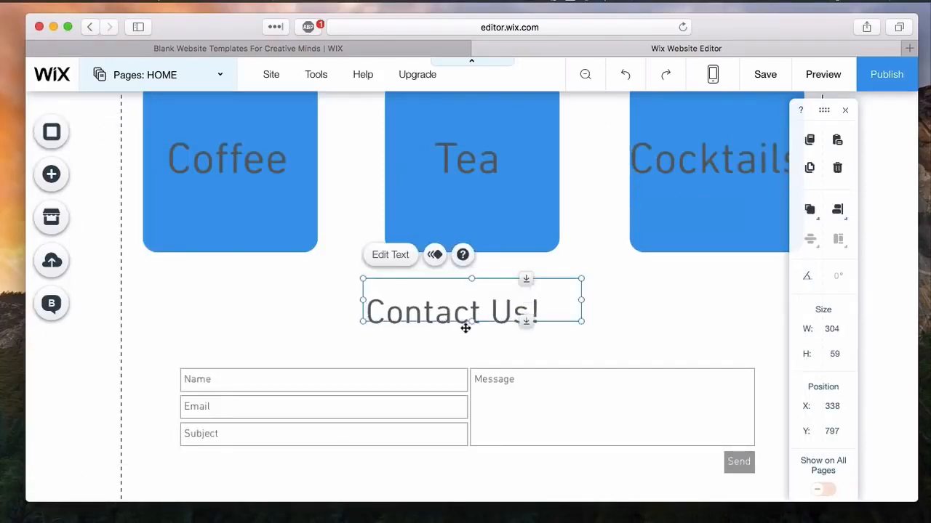
pyautogui.click(485, 289)
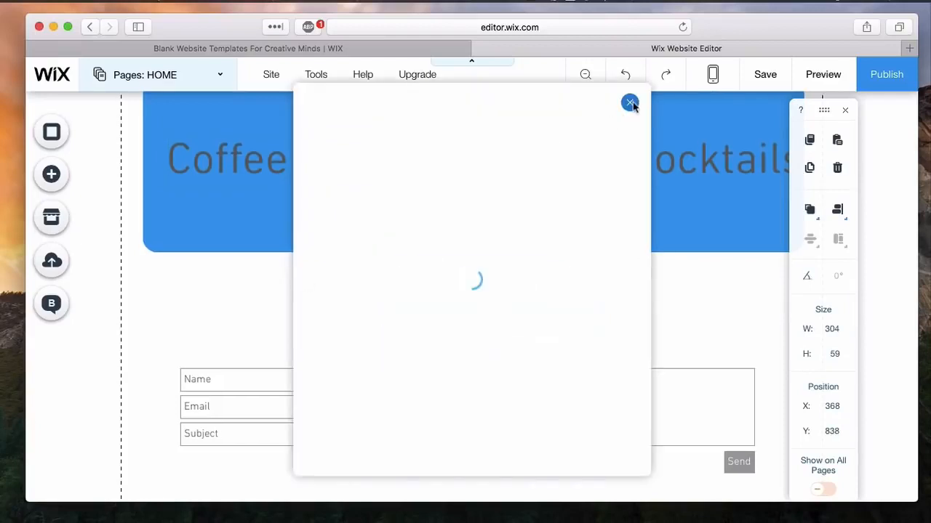
pyautogui.click(632, 105)
pyautogui.scroll(-3, 402, 395)
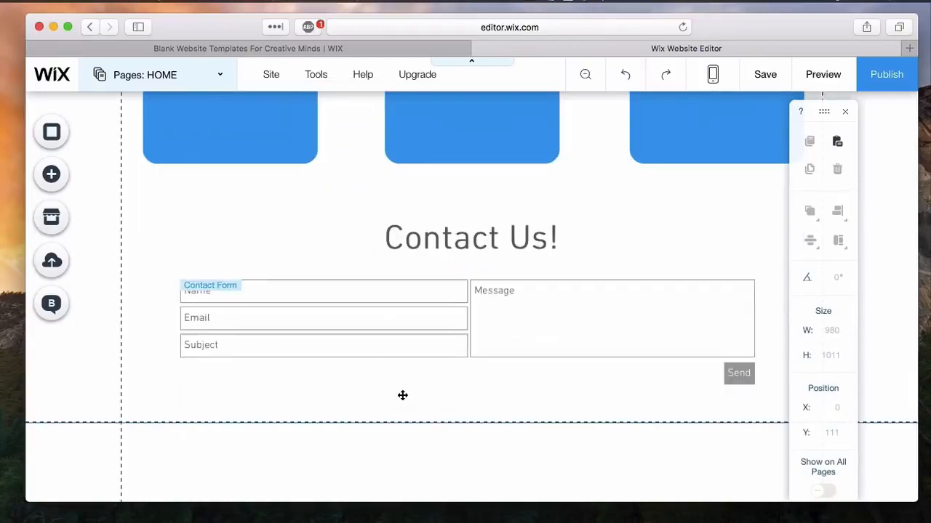
# Replace all the slideshow's default pictures with eight food photos, starting with Green Goodness, and apply the gallery changes
pyautogui.scroll(5, 402, 395)
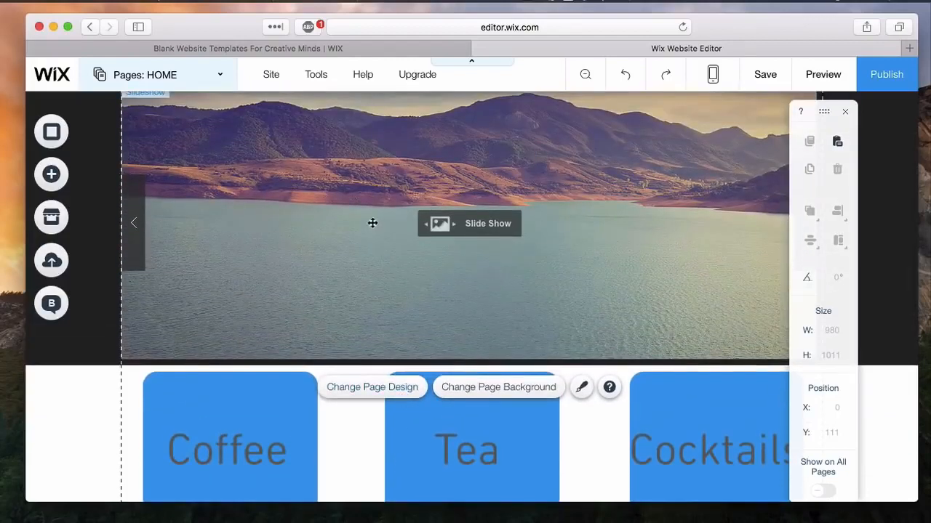
pyautogui.scroll(-1, 539, 244)
pyautogui.scroll(-3, 539, 247)
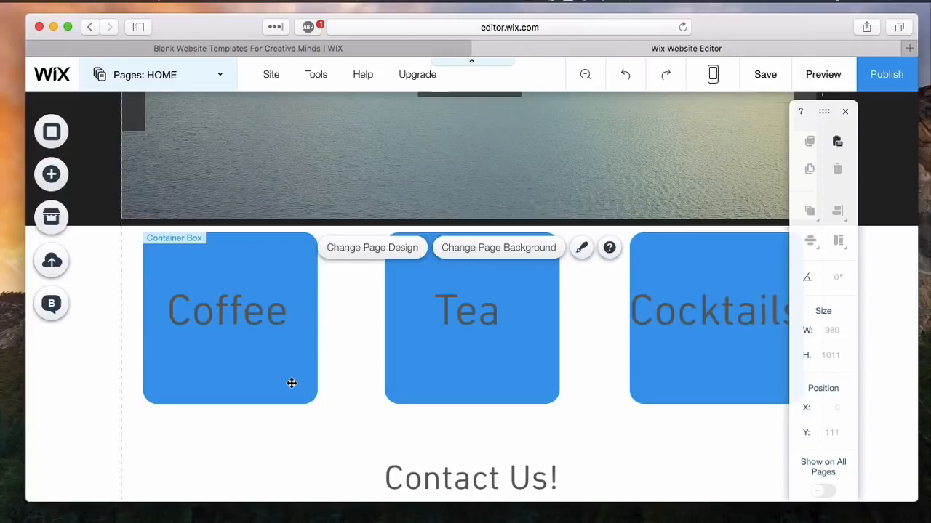
pyautogui.scroll(3, 292, 383)
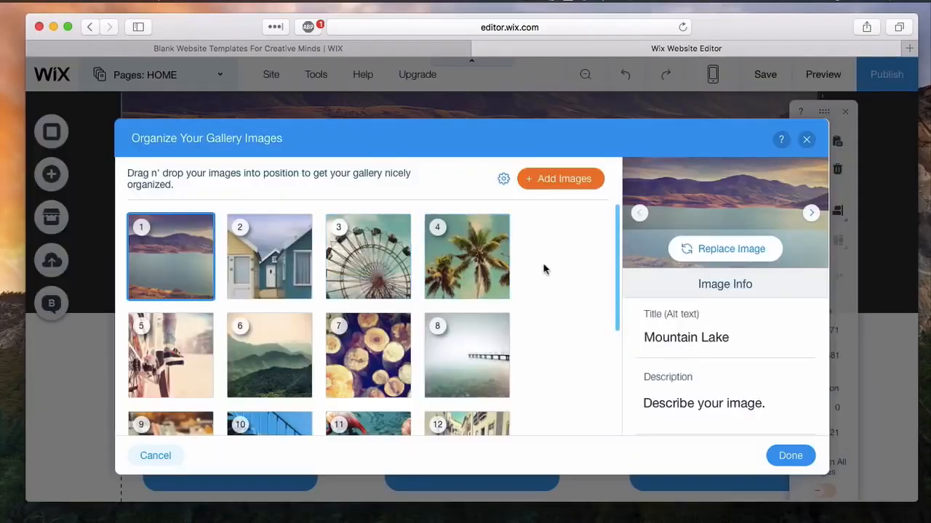
pyautogui.scroll(-1, 544, 269)
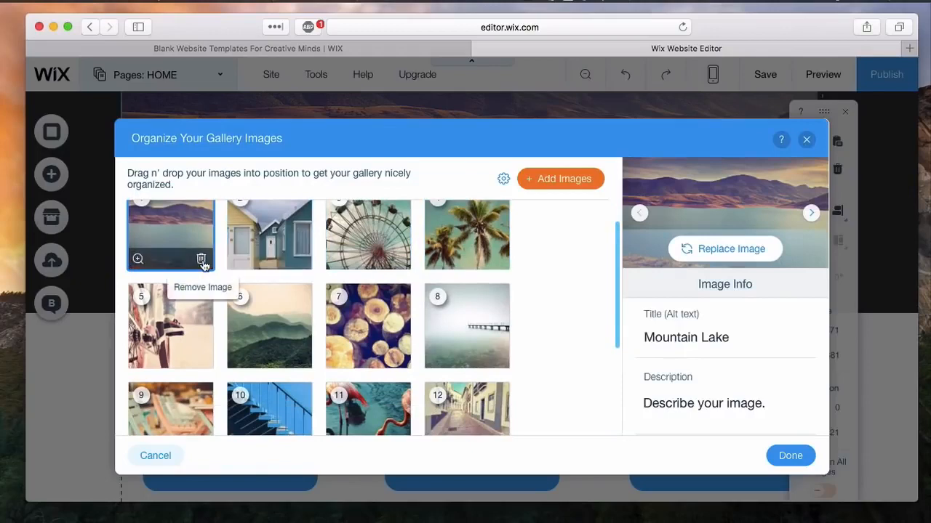
pyautogui.click(201, 261)
pyautogui.click(203, 262)
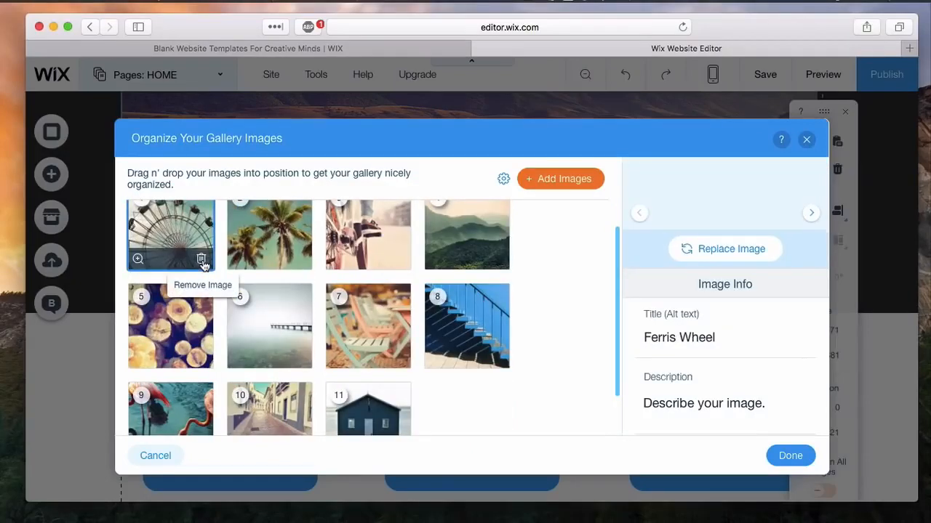
pyautogui.click(202, 261)
pyautogui.click(202, 261)
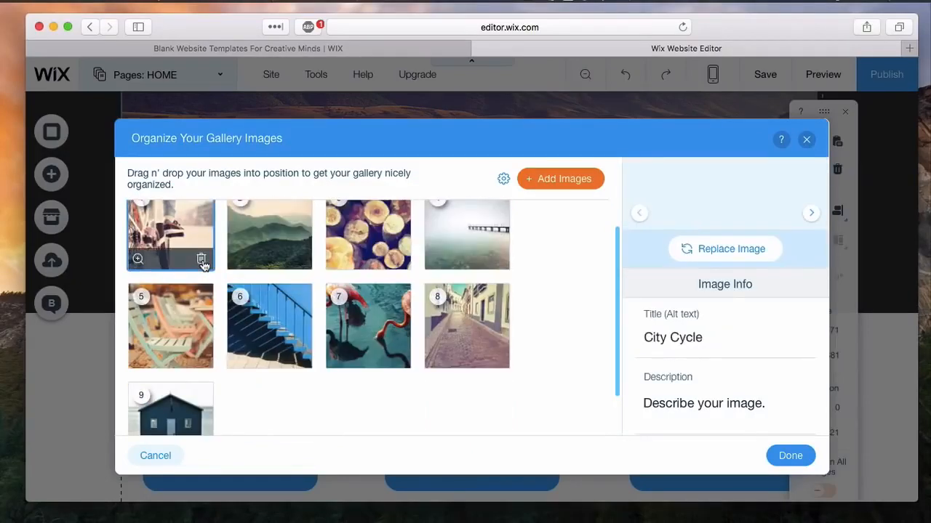
pyautogui.click(202, 260)
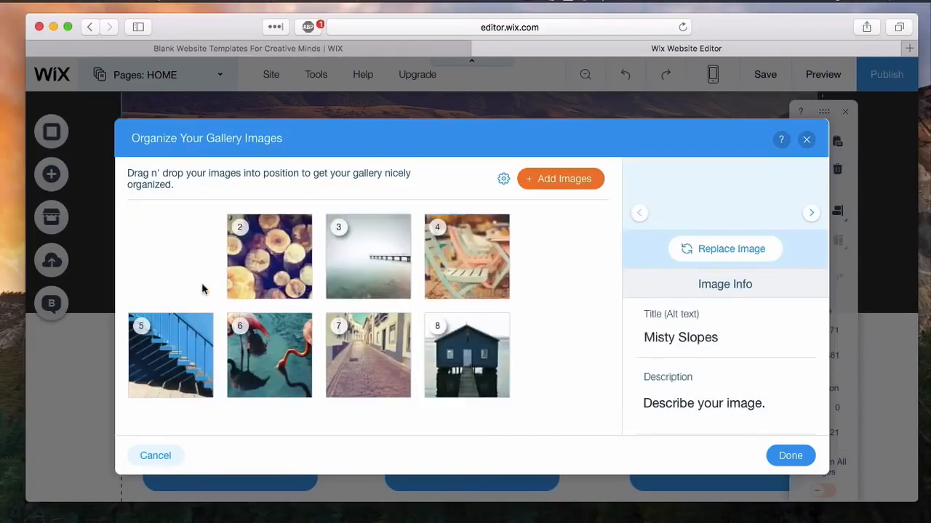
pyautogui.click(202, 290)
pyautogui.click(202, 290)
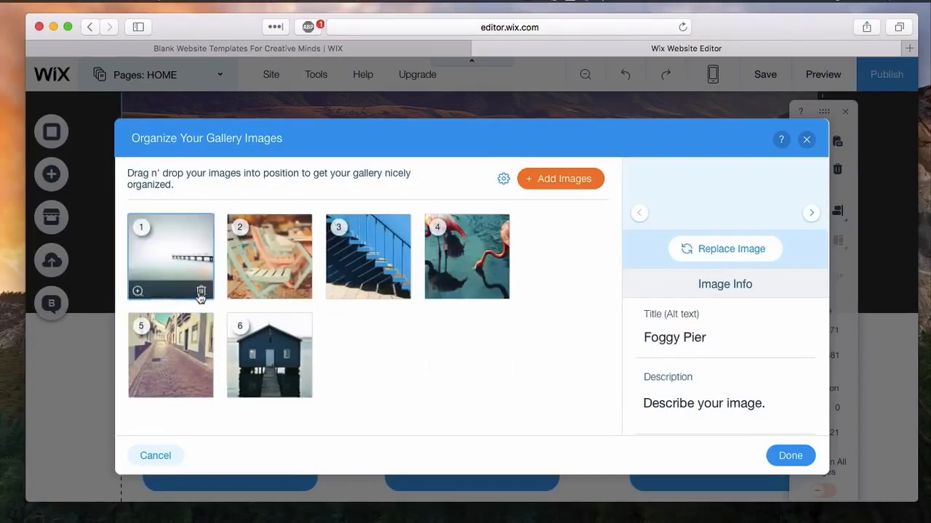
pyautogui.click(202, 290)
pyautogui.click(201, 290)
pyautogui.click(201, 290)
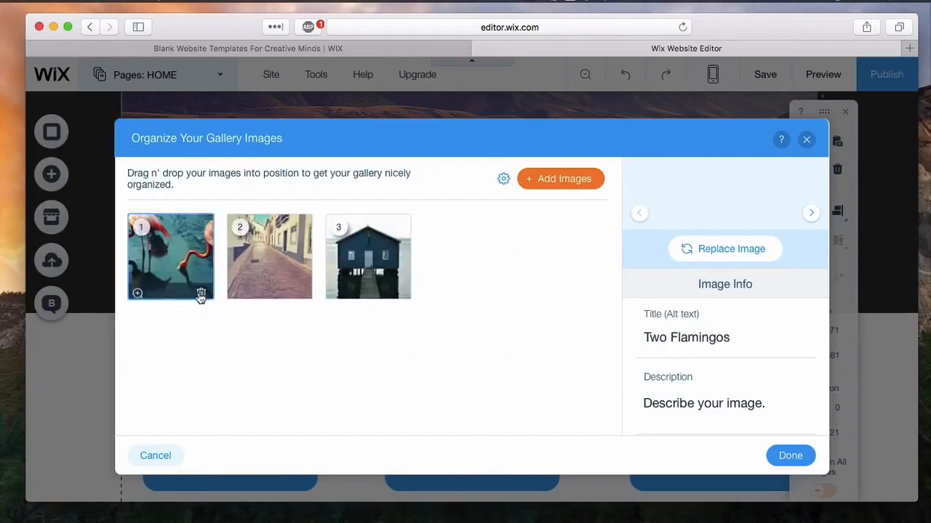
pyautogui.click(201, 290)
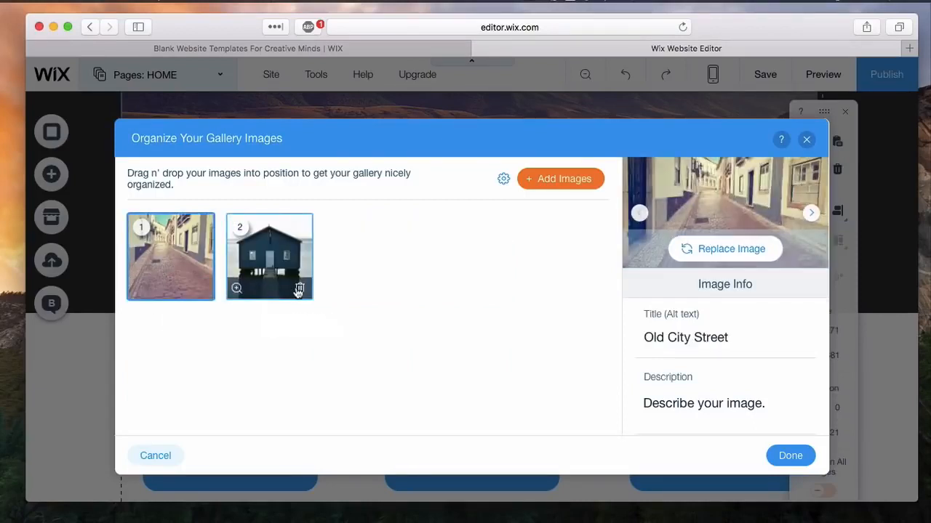
pyautogui.click(289, 293)
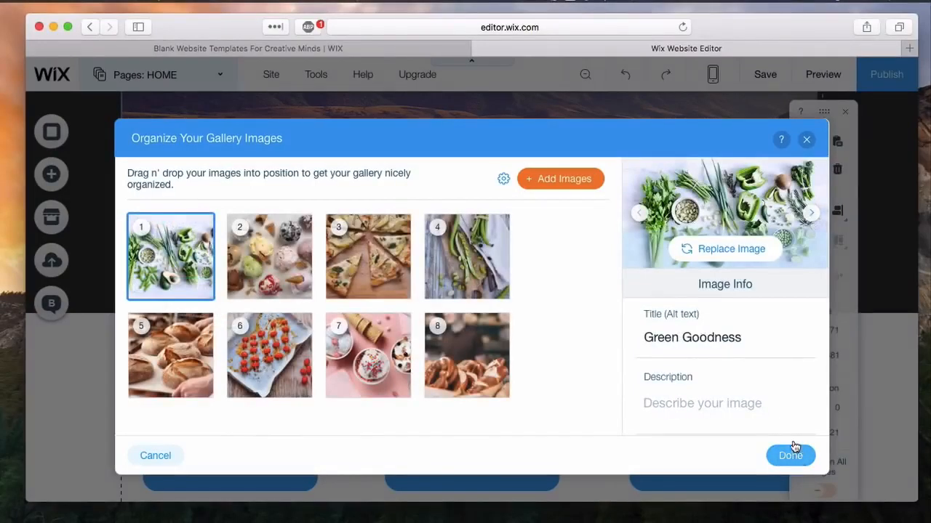
pyautogui.scroll(-2, 752, 381)
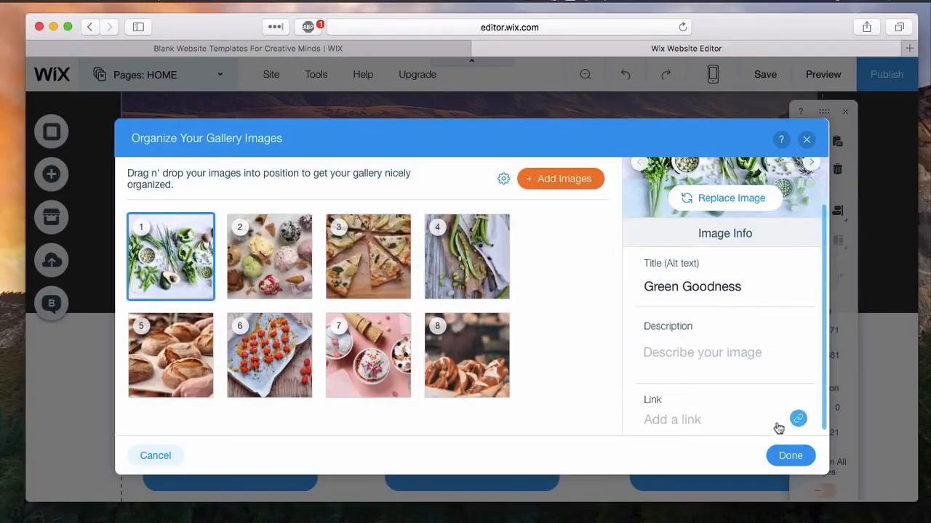
pyautogui.click(792, 457)
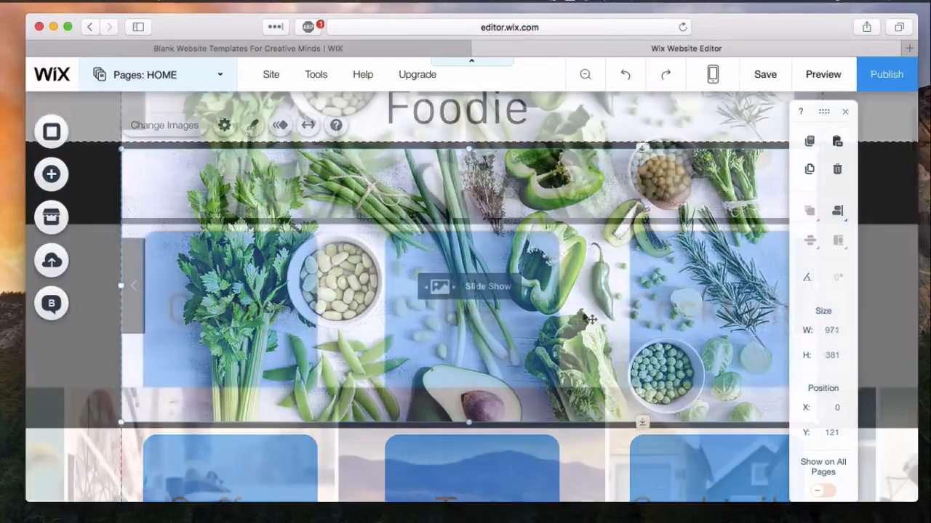
# Delete the Coffee, Tea and Cocktails labels together with their three blue boxes
pyautogui.scroll(-3, 591, 317)
pyautogui.moveTo(93, 245); pyautogui.dragTo(737, 355)
pyautogui.click(249, 313)
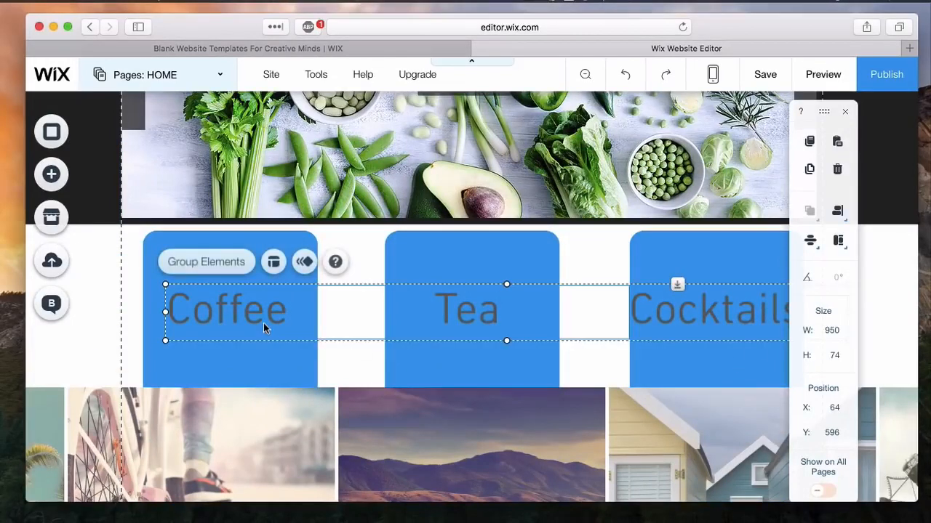
pyautogui.press('Delete')
pyautogui.click(460, 320)
pyautogui.press('Delete')
pyautogui.click(655, 306)
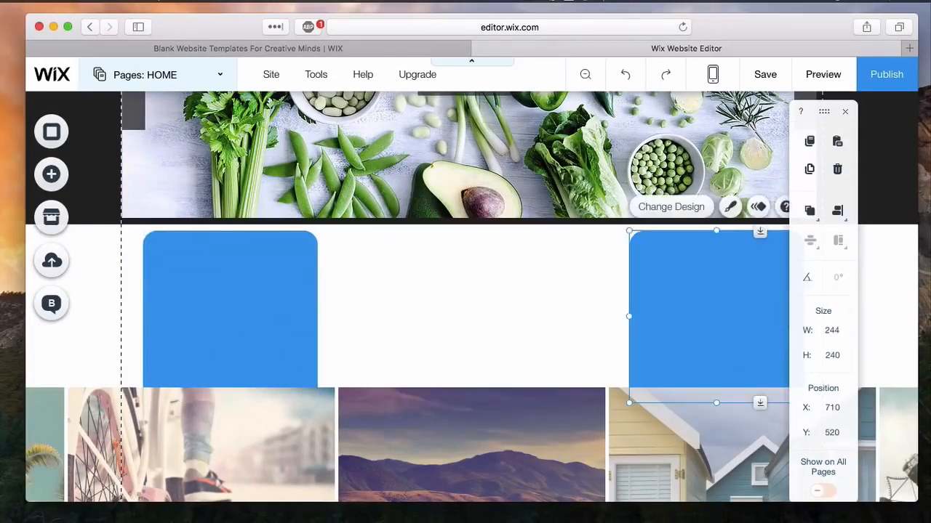
pyautogui.press('Delete')
pyautogui.click(270, 337)
pyautogui.press('Delete')
# Move the full-width gallery up to Y 532, just under the slideshow, and replace its default images with drink photos
pyautogui.moveTo(269, 384); pyautogui.dragTo(276, 282)
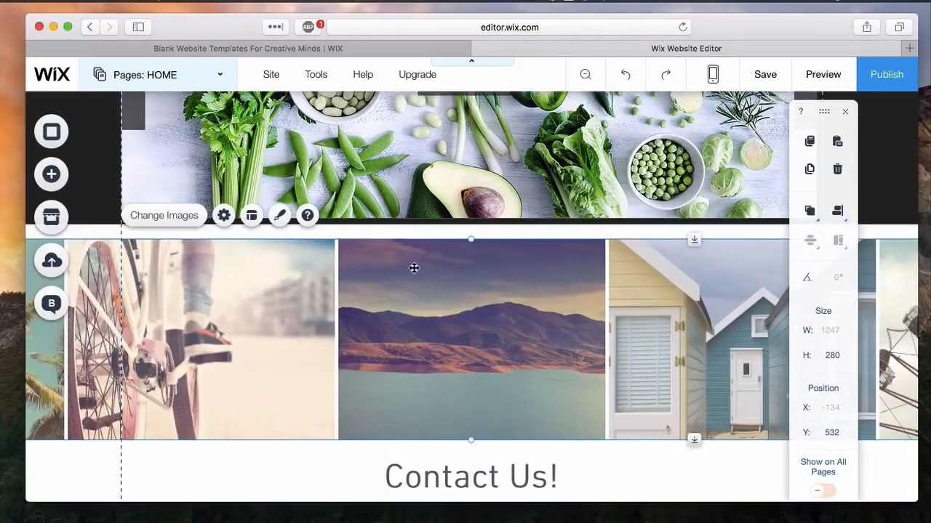
pyautogui.doubleClick(414, 268)
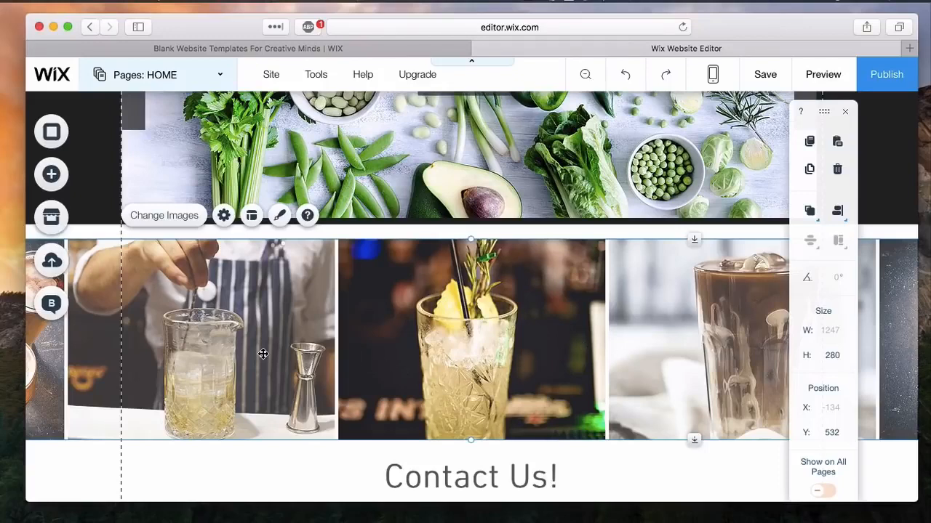
pyautogui.scroll(2, 263, 355)
pyautogui.scroll(-3, 263, 354)
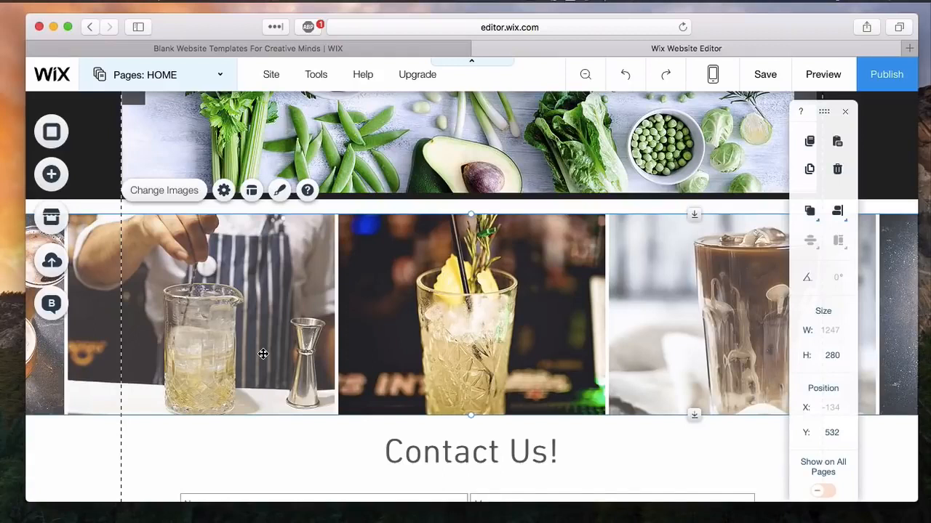
# Look through the available menus and add the second themed menu, the flat grey bar with divided items
pyautogui.scroll(5, 152, 155)
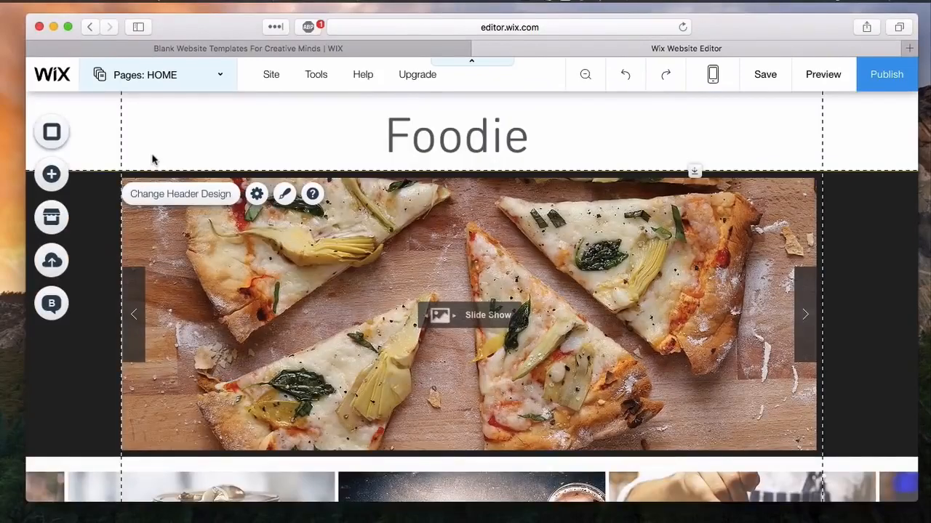
pyautogui.click(53, 175)
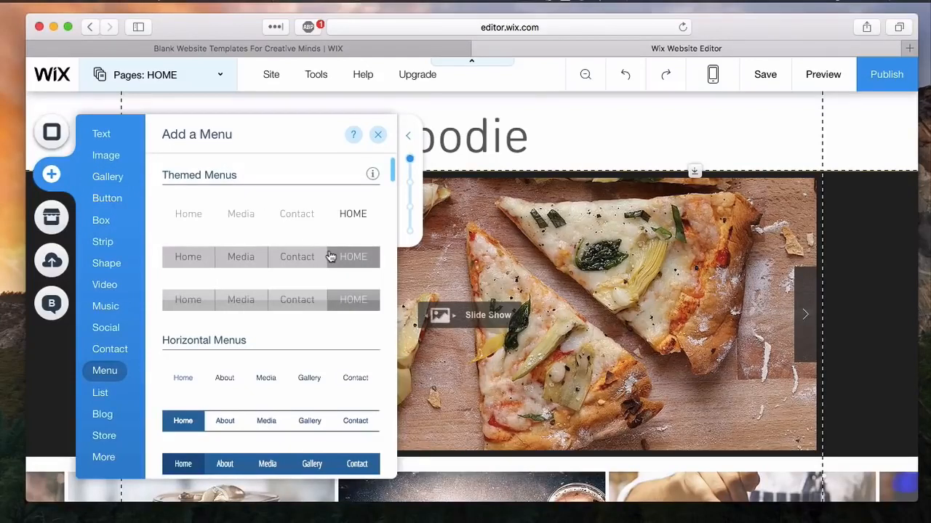
pyautogui.scroll(-2, 330, 256)
pyautogui.scroll(-10, 331, 256)
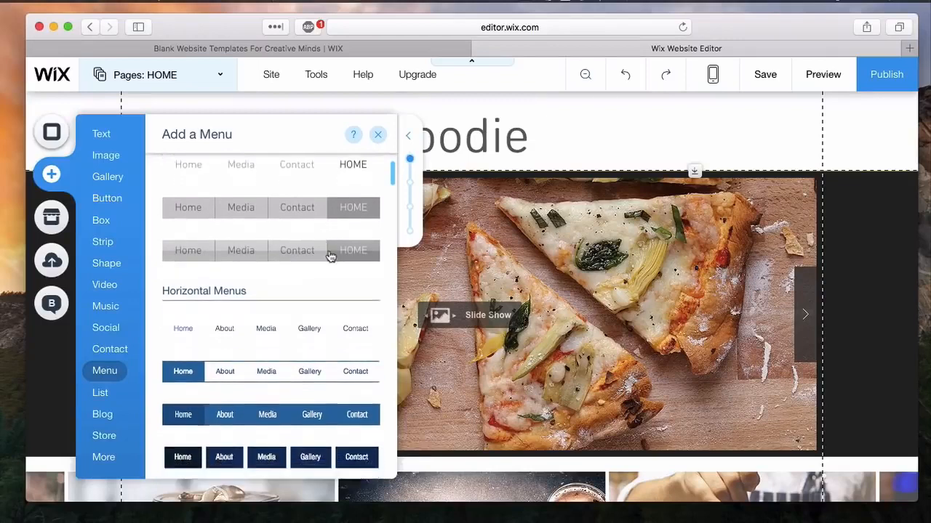
pyautogui.scroll(4, 331, 256)
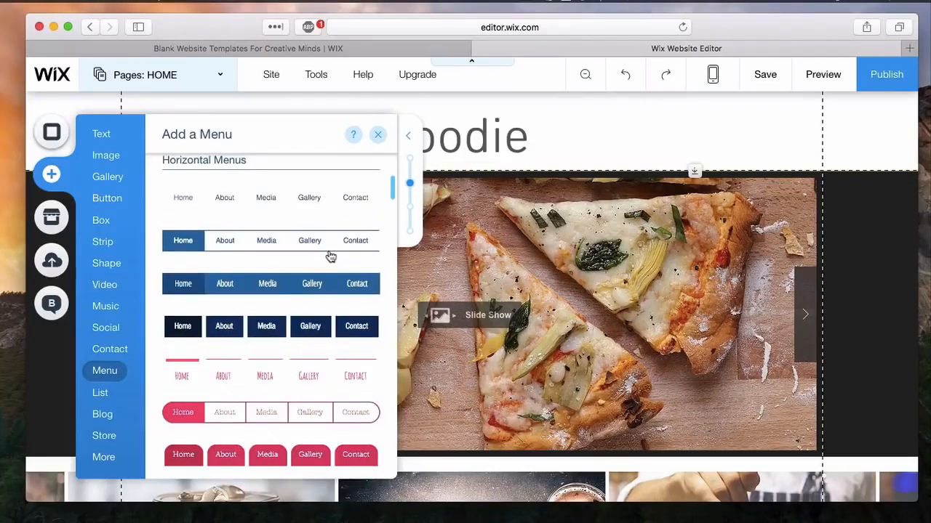
pyautogui.scroll(8, 330, 257)
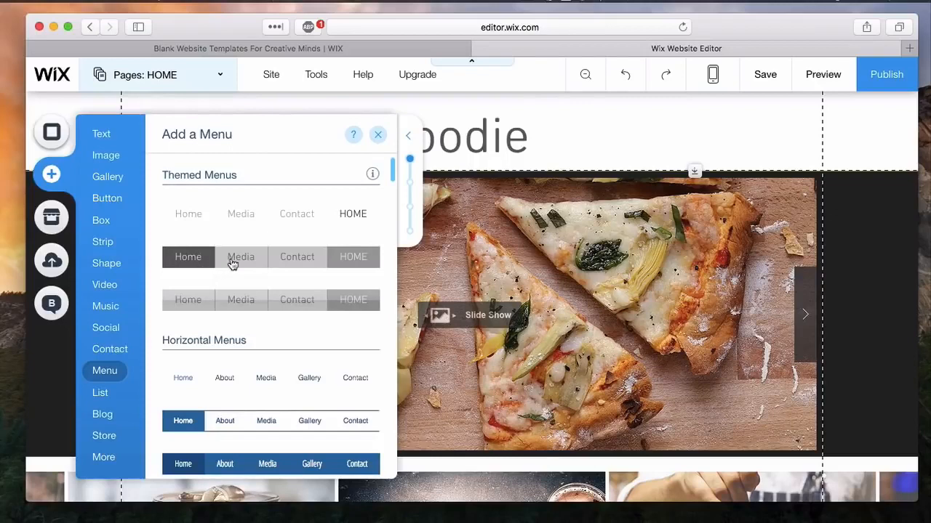
pyautogui.click(230, 262)
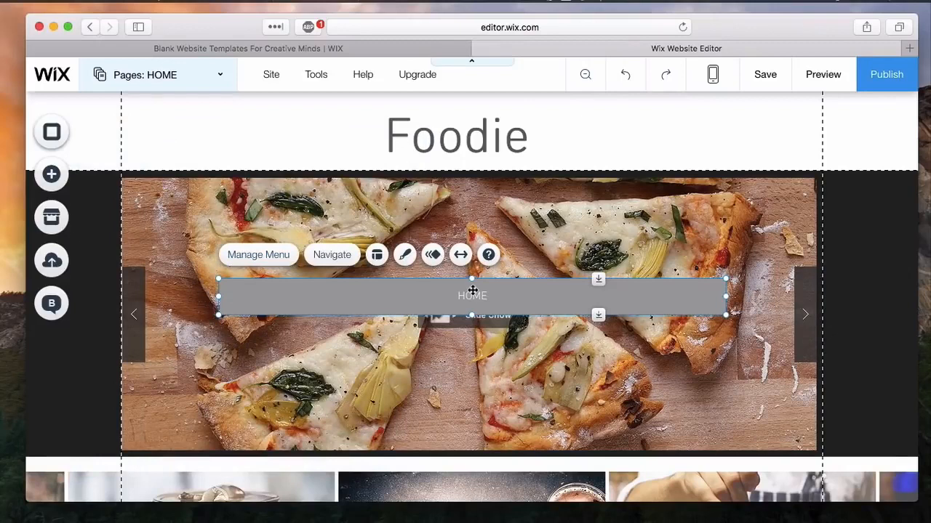
# Place the menu in the header at its lower edge and move the Foodie title up so it sits above the menu
pyautogui.moveTo(473, 291); pyautogui.dragTo(458, 150)
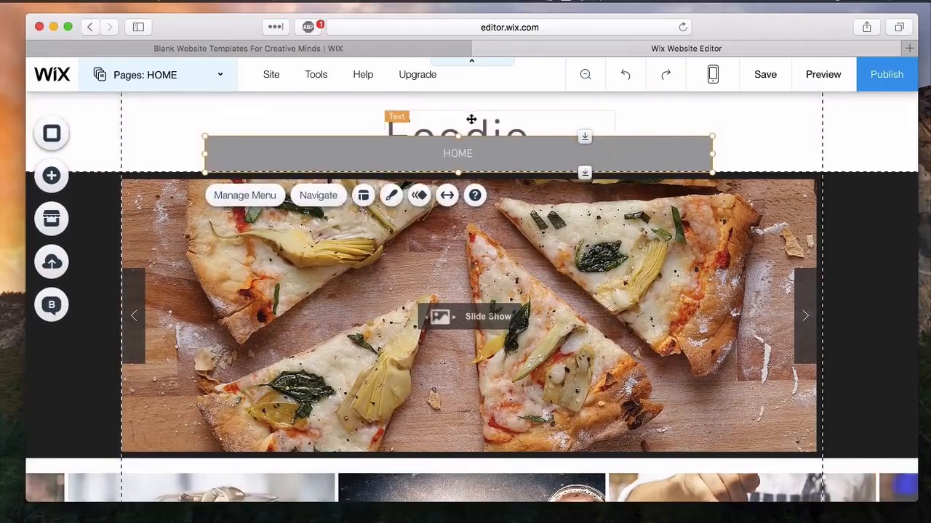
pyautogui.moveTo(471, 119); pyautogui.dragTo(498, 127)
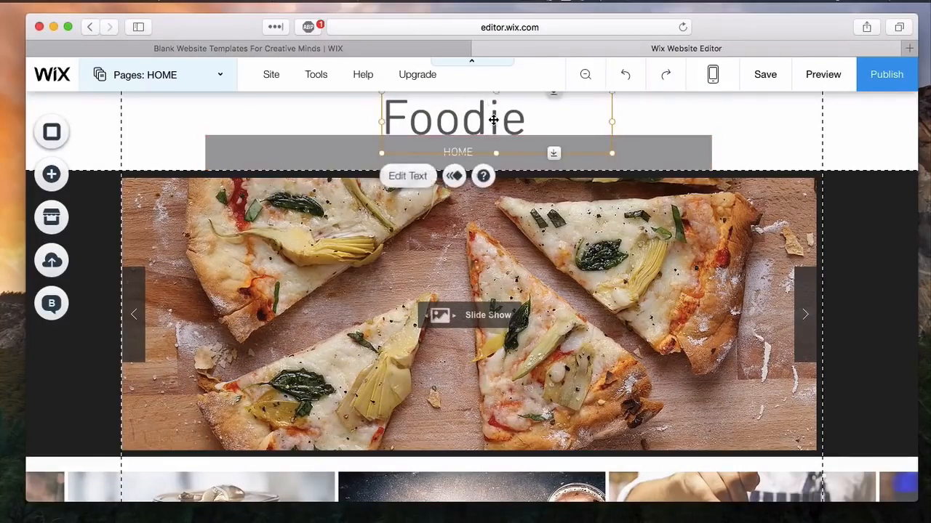
pyautogui.click(673, 141)
pyautogui.moveTo(584, 143); pyautogui.dragTo(586, 146)
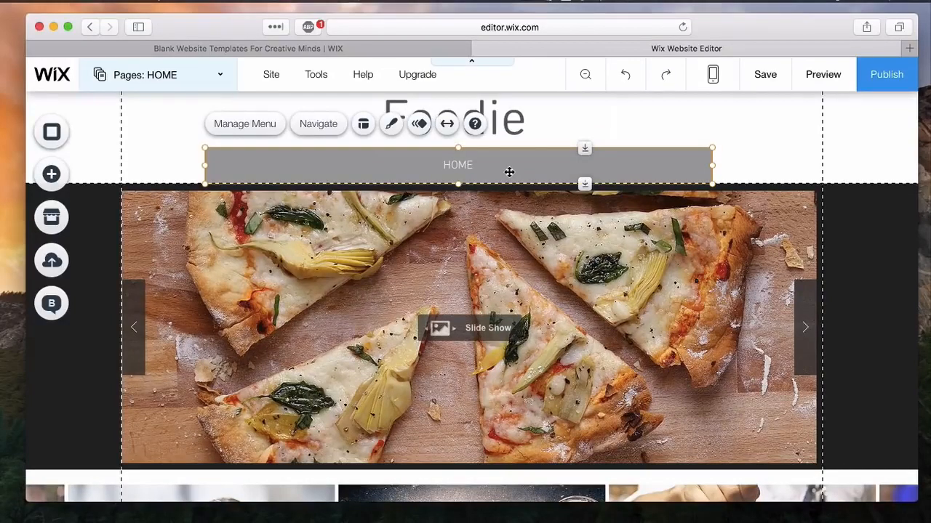
# Add a new page to the site and name it "About"
pyautogui.click(222, 78)
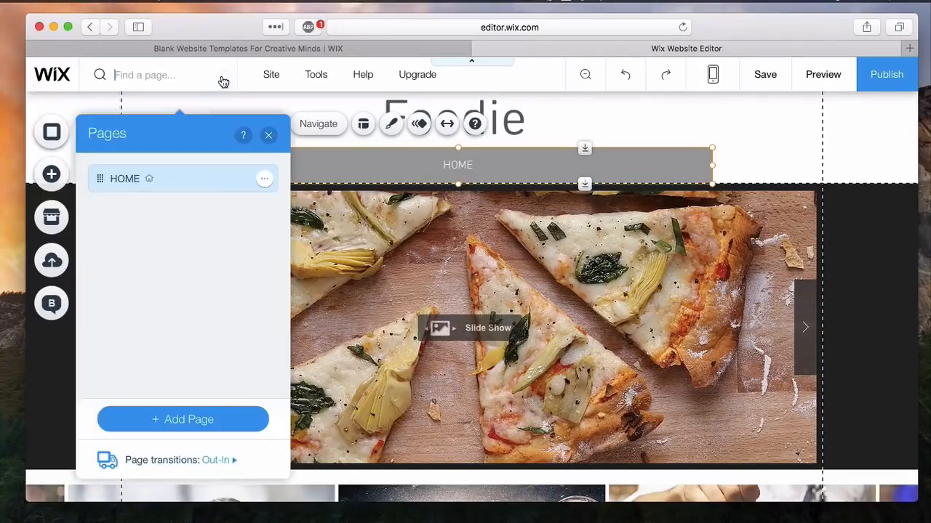
pyautogui.click(207, 418)
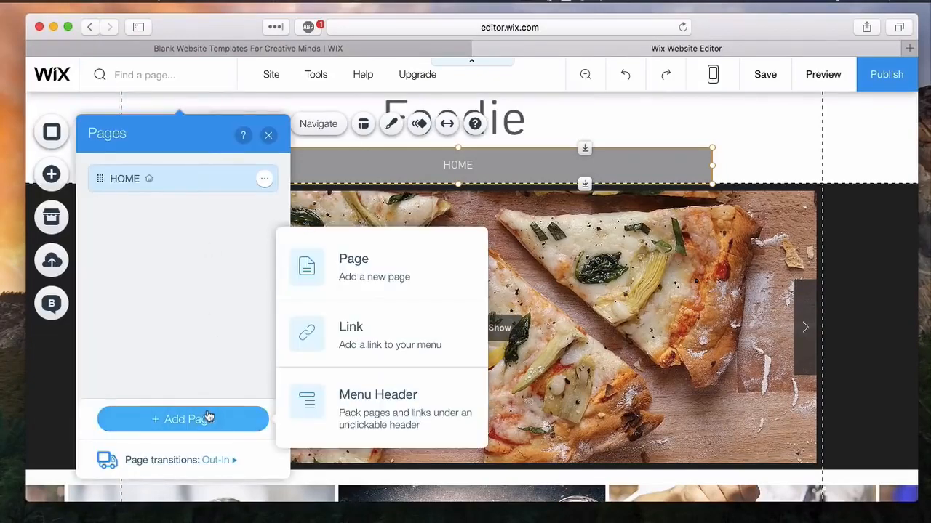
pyautogui.click(391, 268)
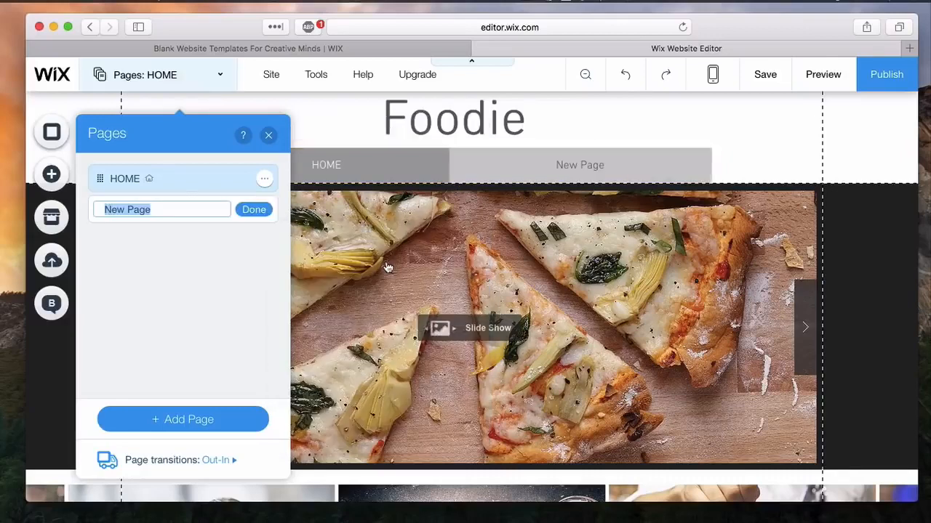
pyautogui.write('About')
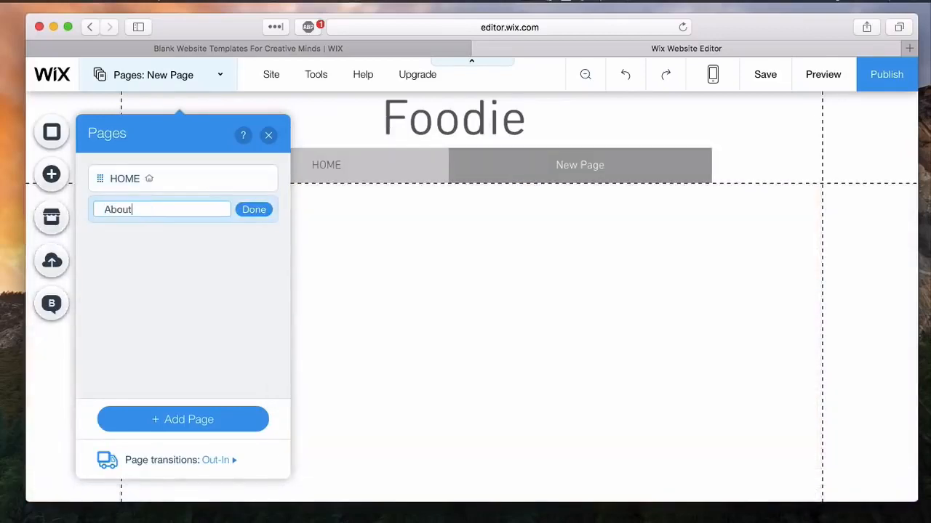
pyautogui.press('Return')
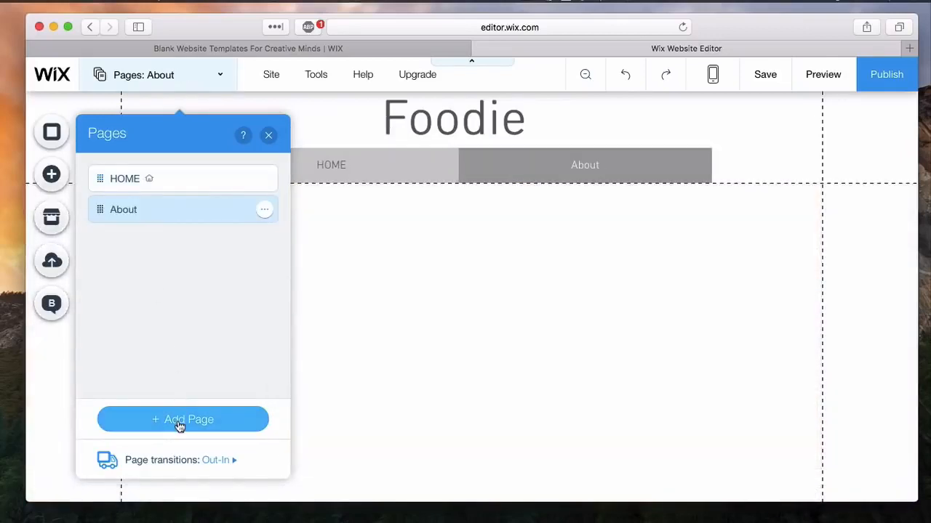
# Add another new page to the site and name it "Blog"
pyautogui.click(180, 427)
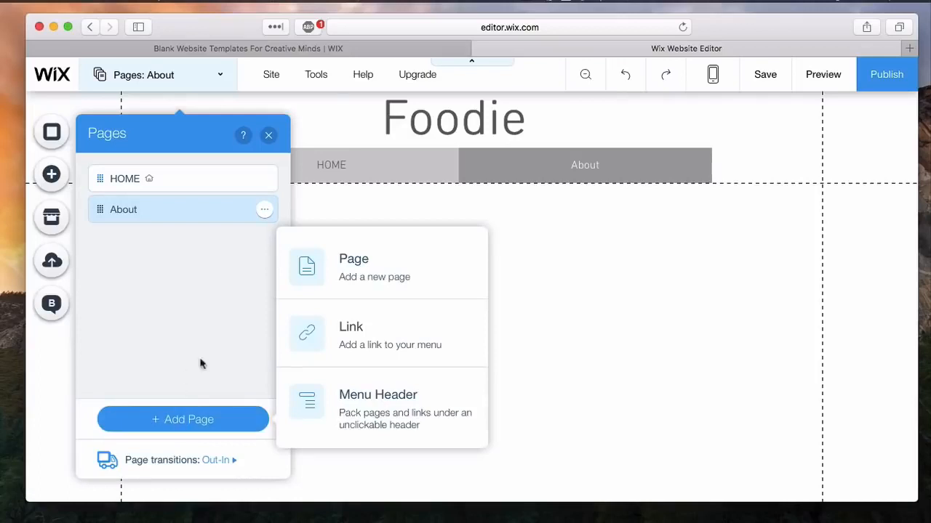
pyautogui.click(330, 286)
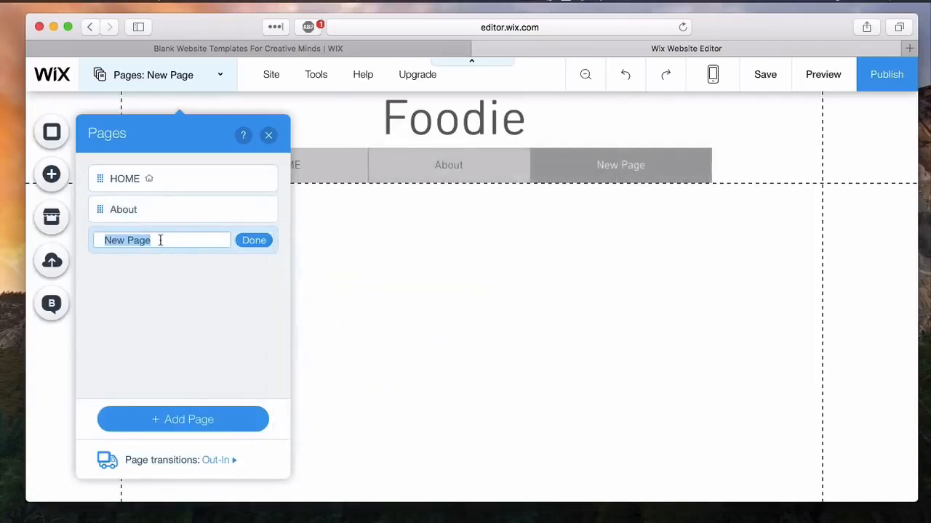
pyautogui.press('BackSpace')
pyautogui.write('Blog')
pyautogui.press('Return')
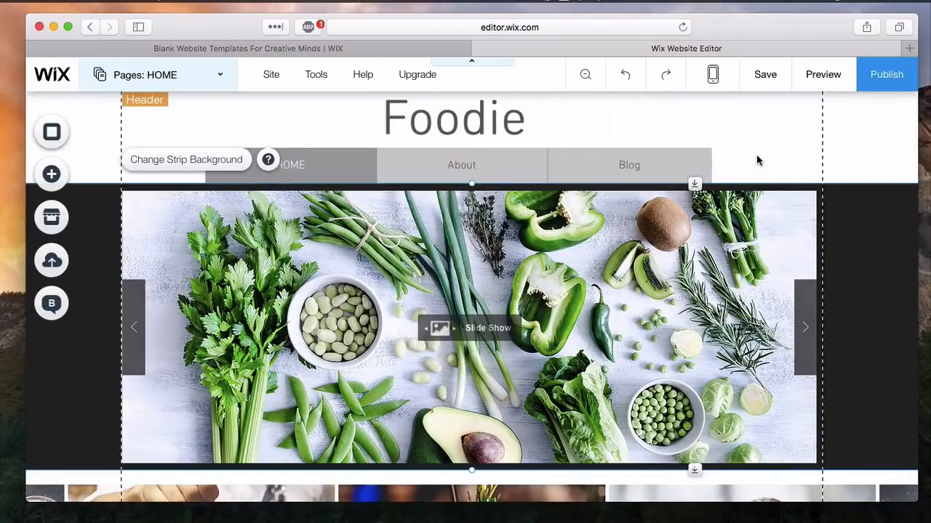
# Preview the home page and examine the menu, slideshow, drinks gallery and contact form, advancing the gallery's images
pyautogui.click(822, 86)
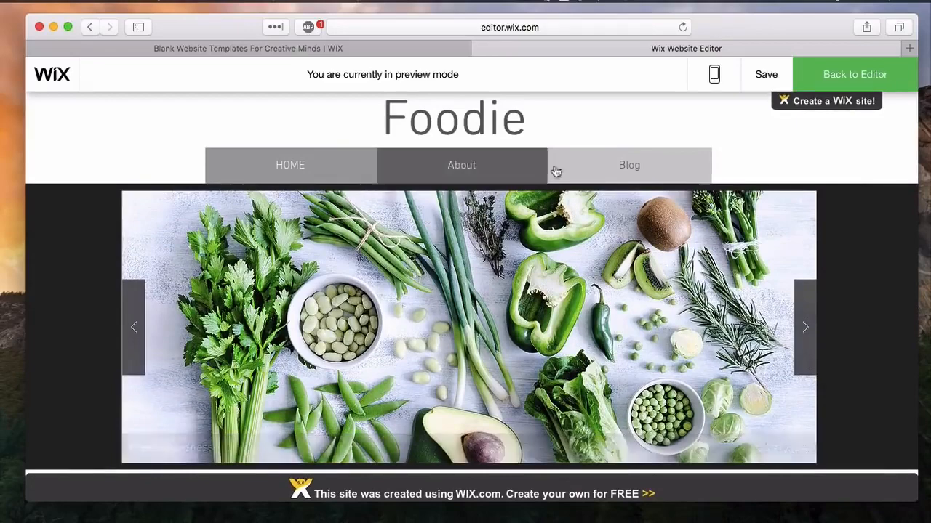
pyautogui.scroll(-3, 765, 395)
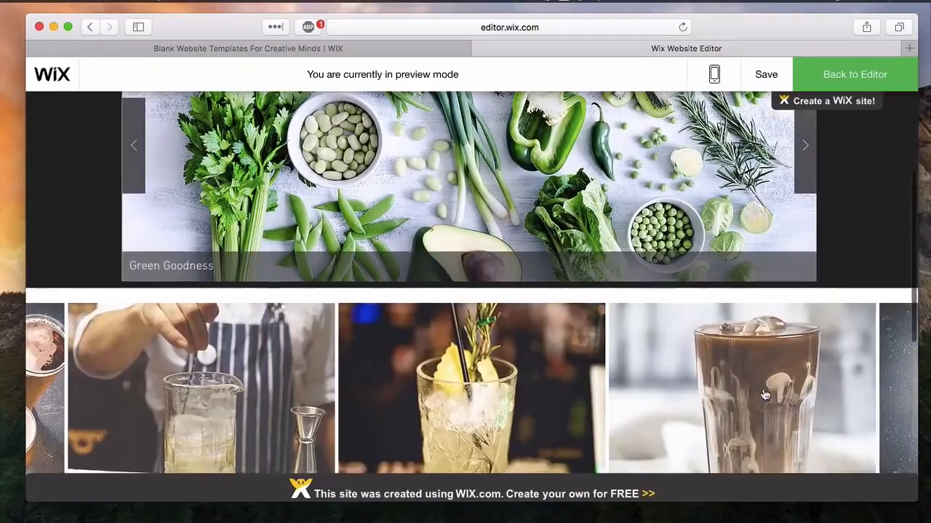
pyautogui.scroll(-2, 765, 395)
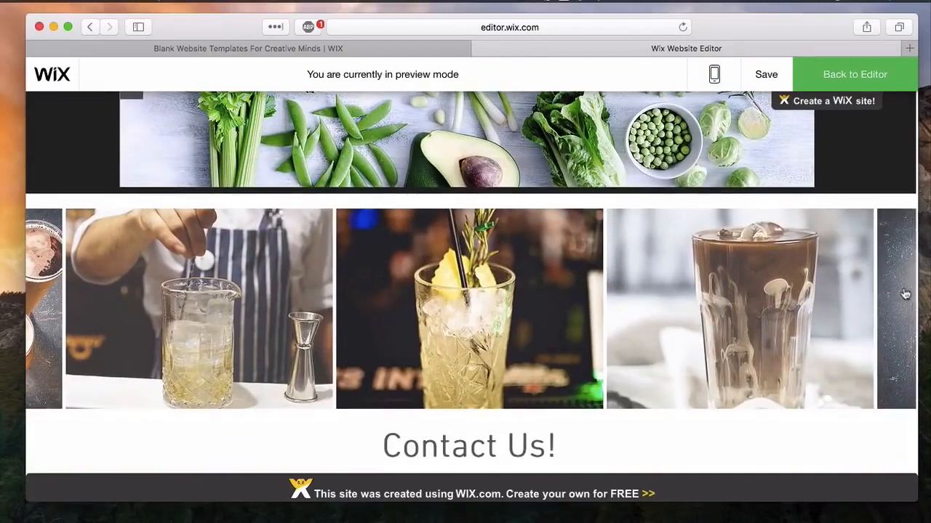
pyautogui.click(901, 294)
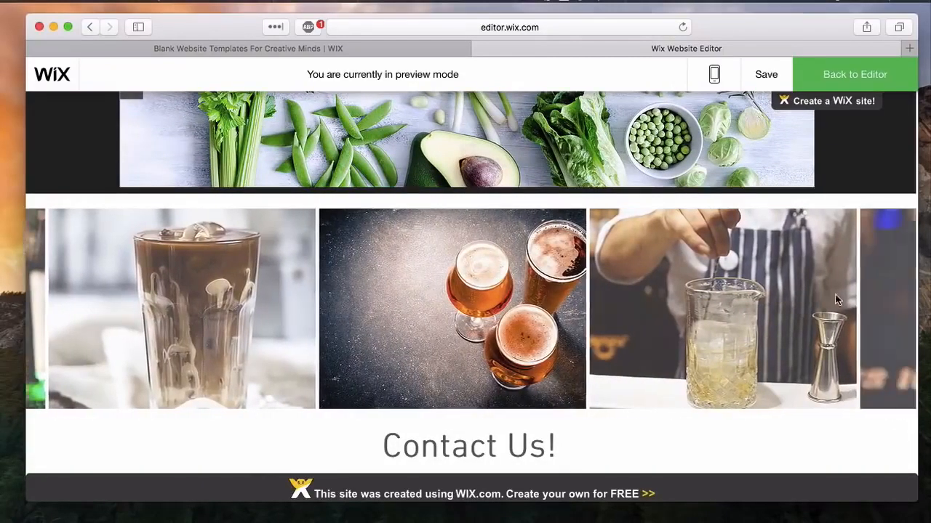
pyautogui.scroll(-4, 688, 382)
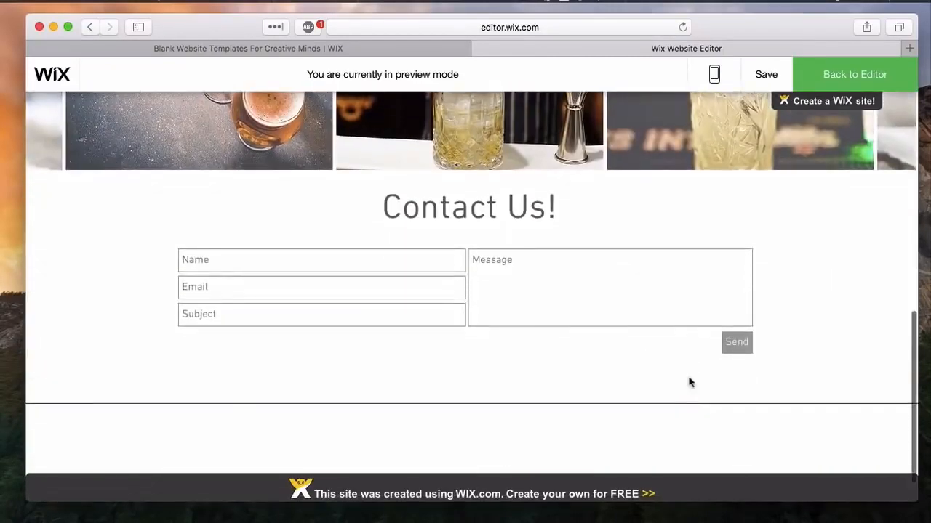
pyautogui.scroll(-1, 688, 385)
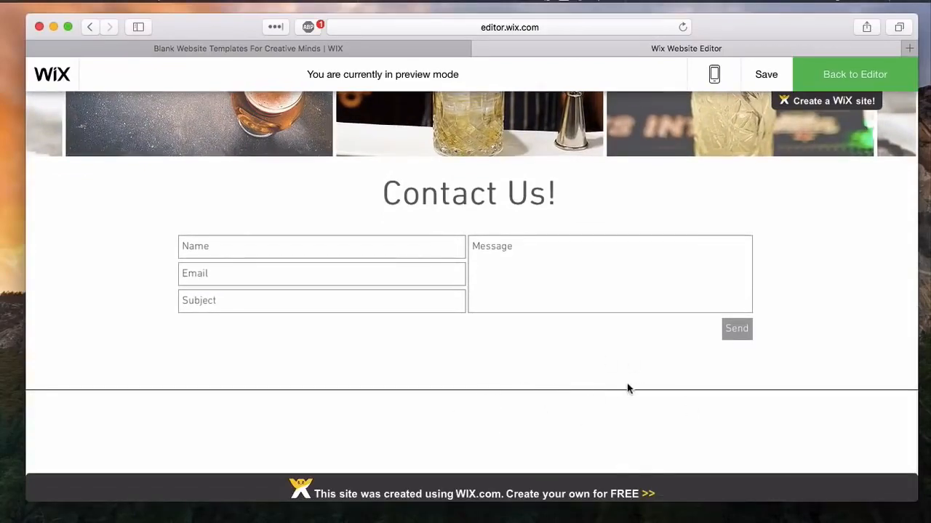
pyautogui.scroll(3, 628, 389)
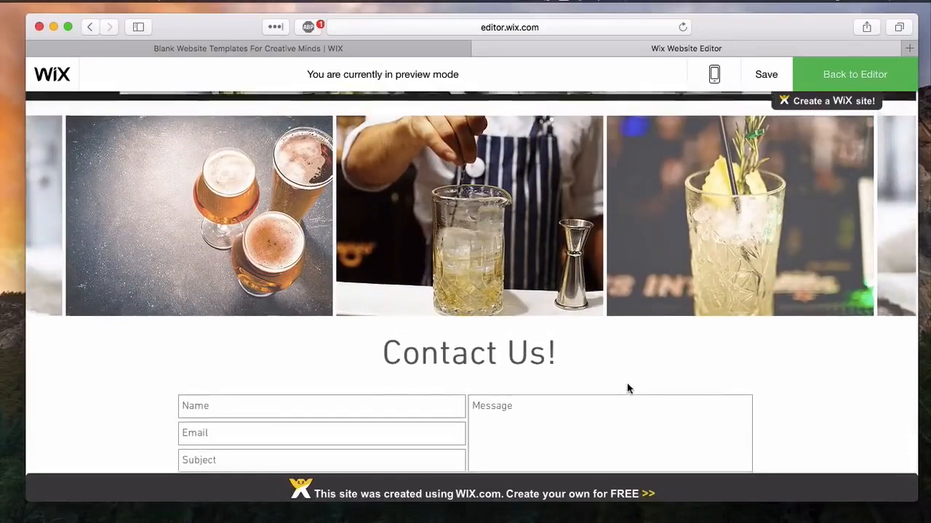
pyautogui.scroll(10, 628, 389)
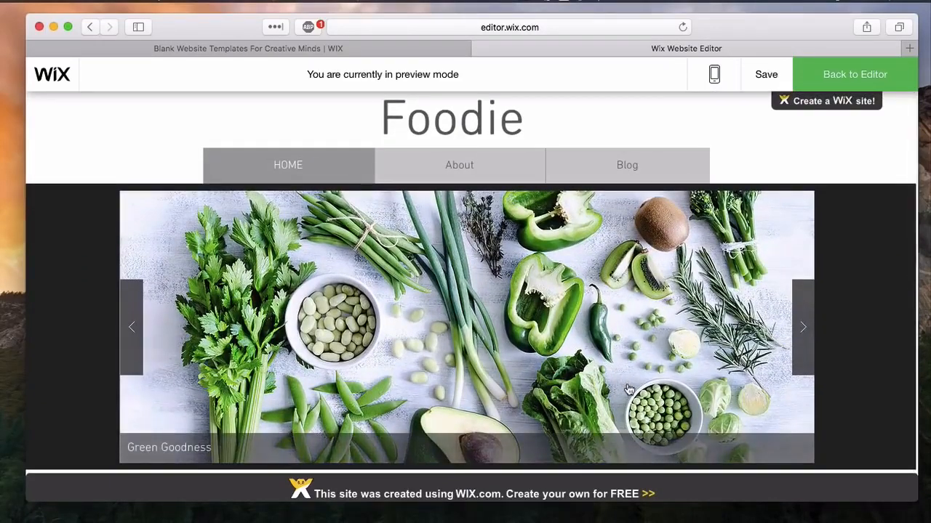